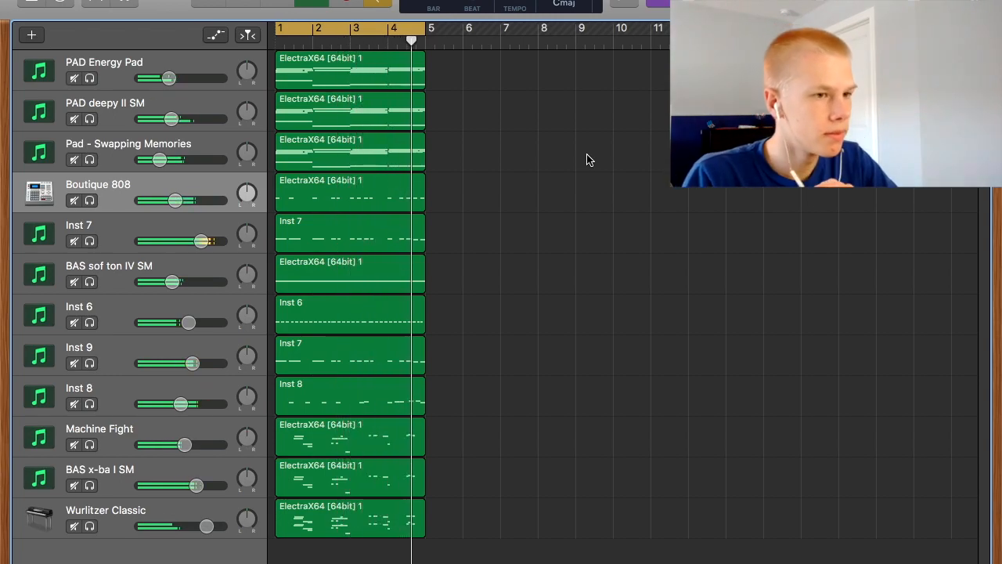
Stop playback and browse the Tasmodia, Howie and rsmus7 preset folders in the PAD Energy Pad track's TyrellN6 synth.
key("space")
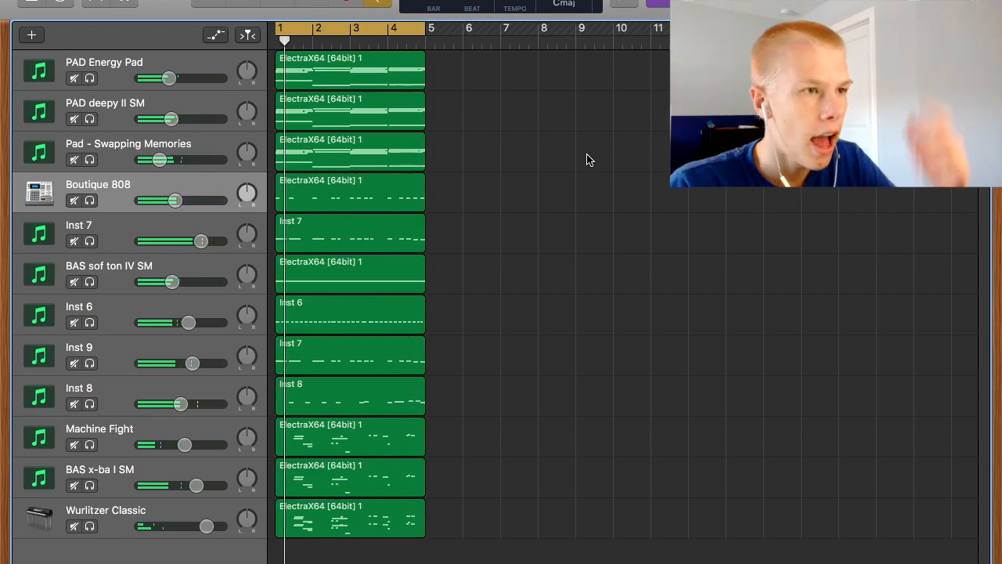
key("b")
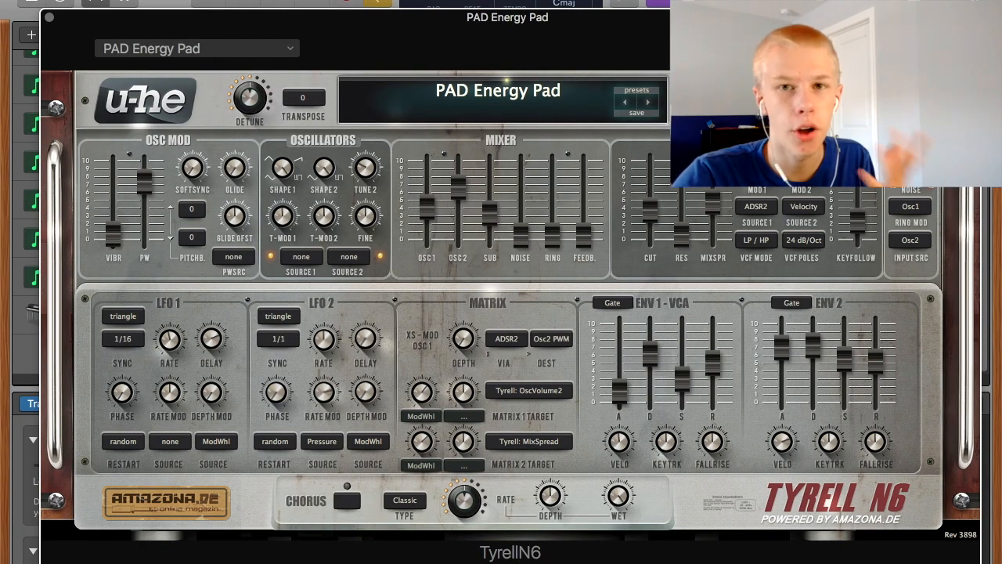
left_click(631, 97)
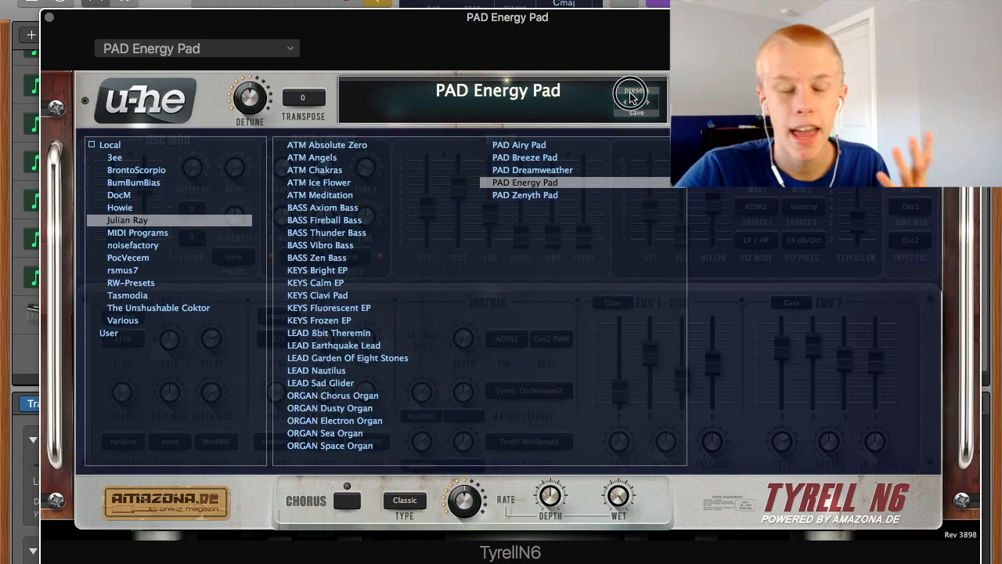
left_click(126, 295)
left_click(142, 210)
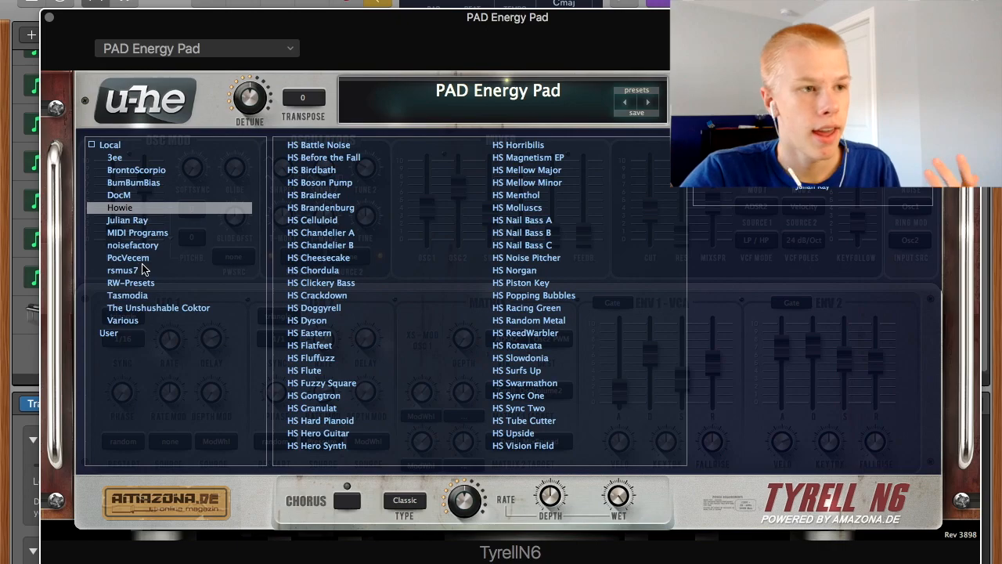
left_click(143, 271)
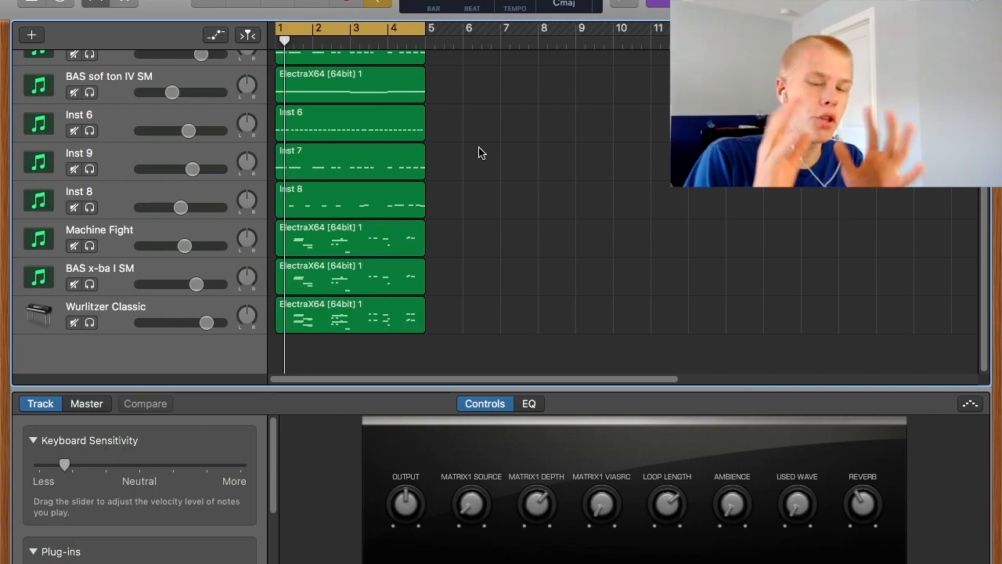
Look through the track list, selecting the PAD deepy II SM track and the Wurlitzer Classic track to view their controls.
scroll(480, 153, "up", 5)
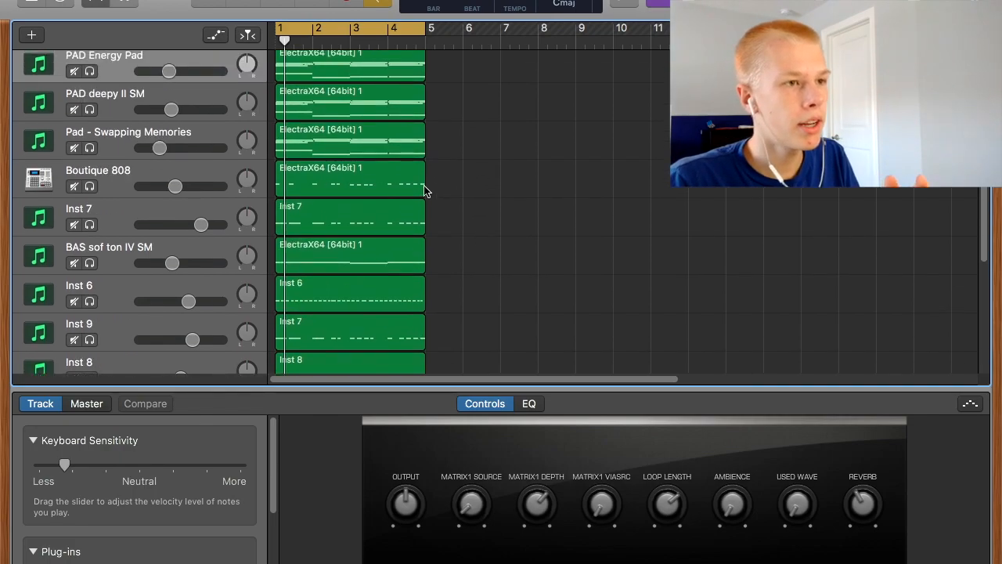
left_click(119, 117)
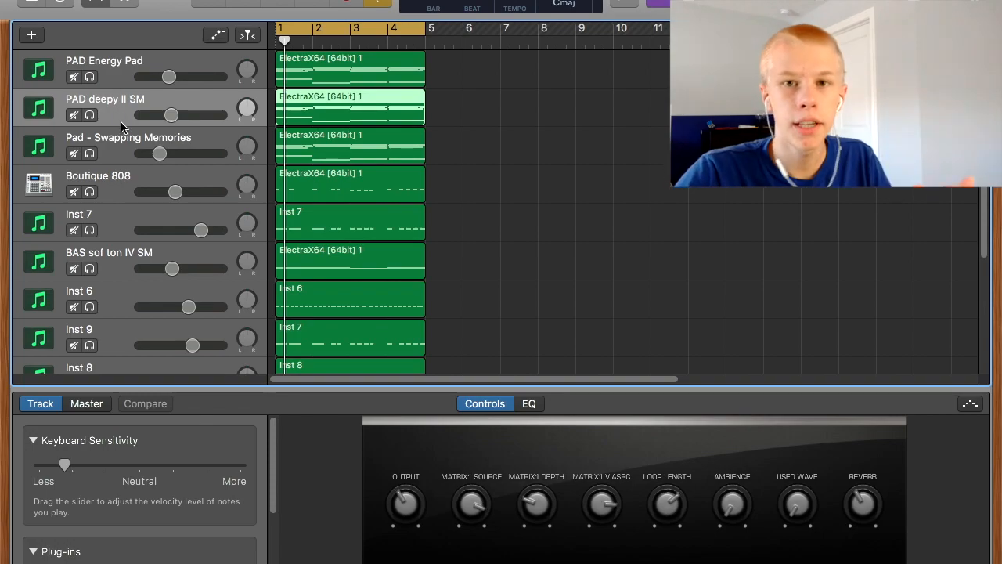
scroll(125, 329, "down", 5)
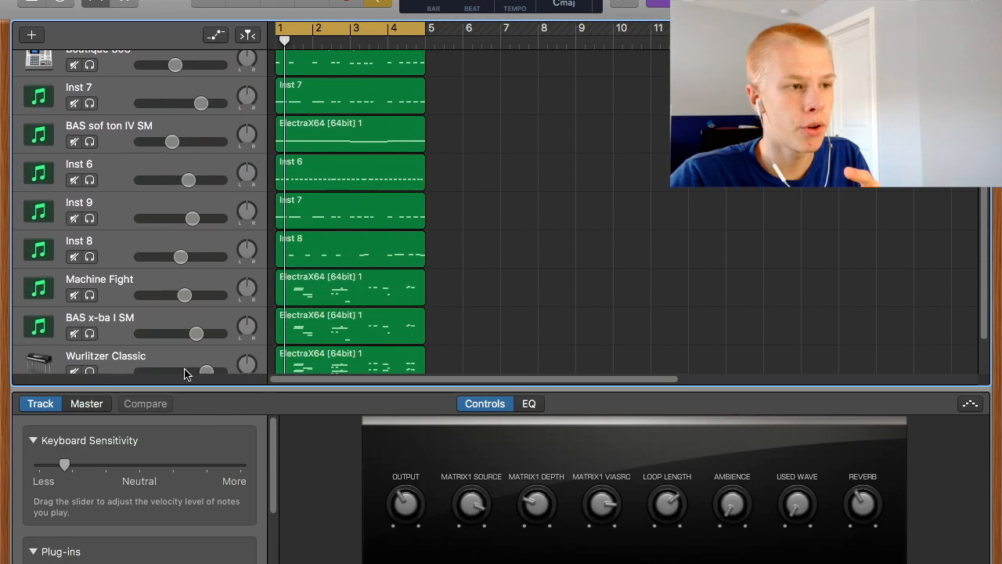
left_click(125, 329)
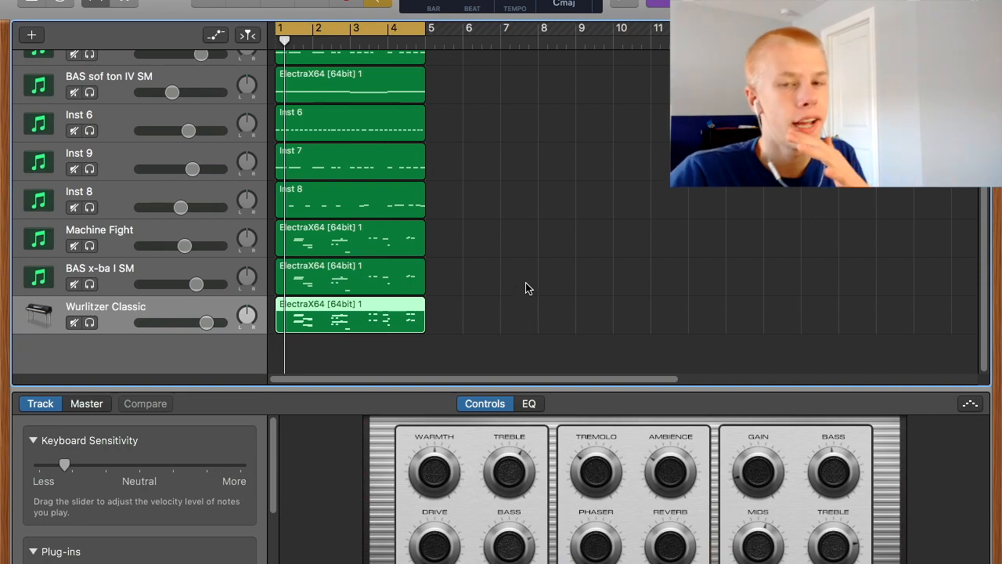
scroll(526, 288, "up", 1)
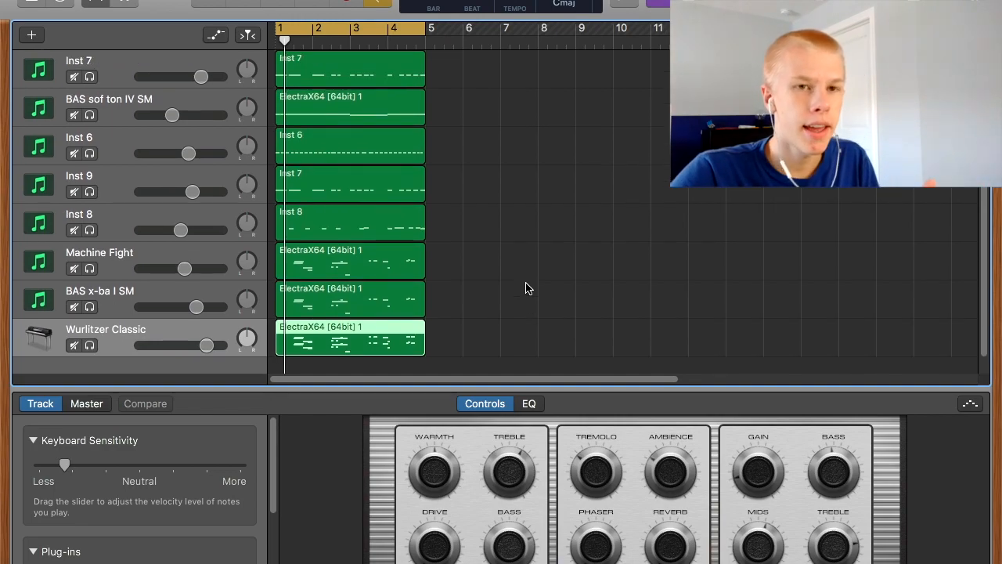
scroll(526, 288, "up", 3)
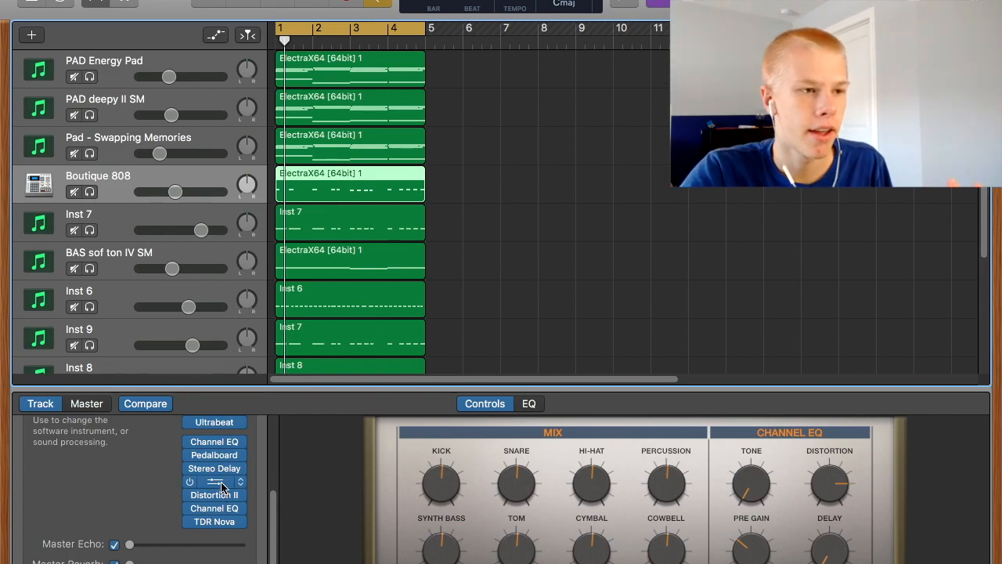
Inspect the IVGI2 plug-in on the Boutique 808 track, close it, and play that track soloed.
left_click(219, 483)
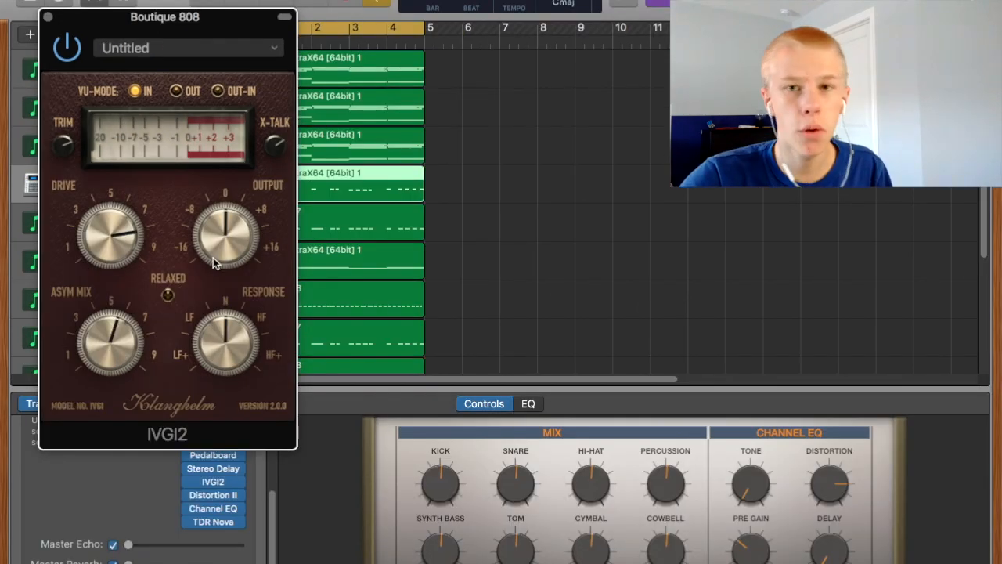
left_click(47, 17)
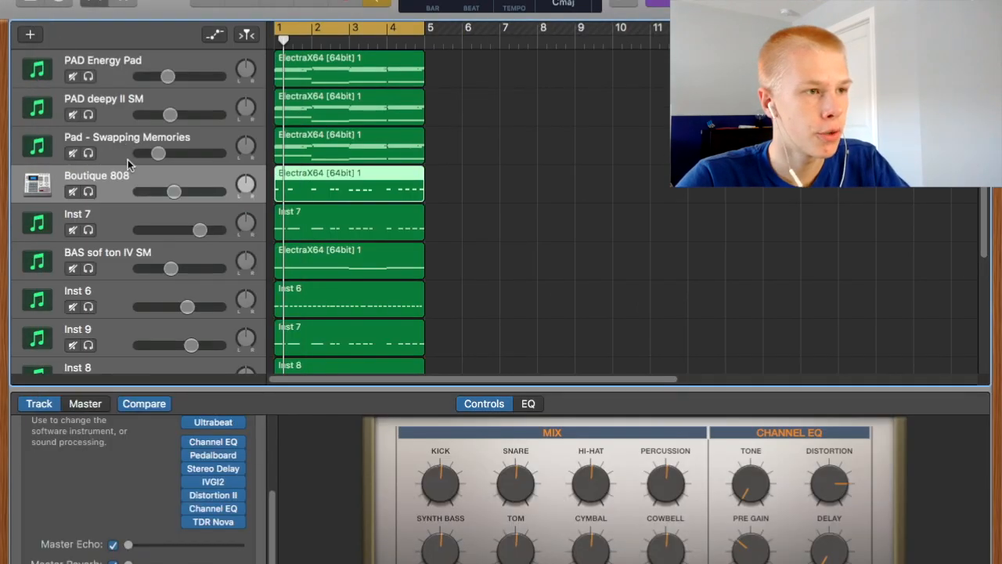
key("space")
left_click(89, 192)
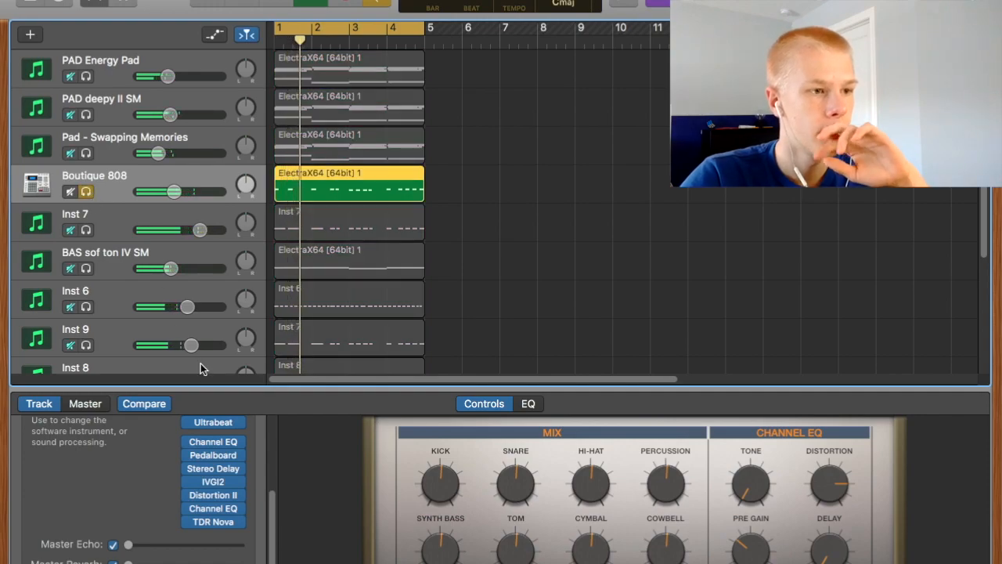
mouse_move(197, 493)
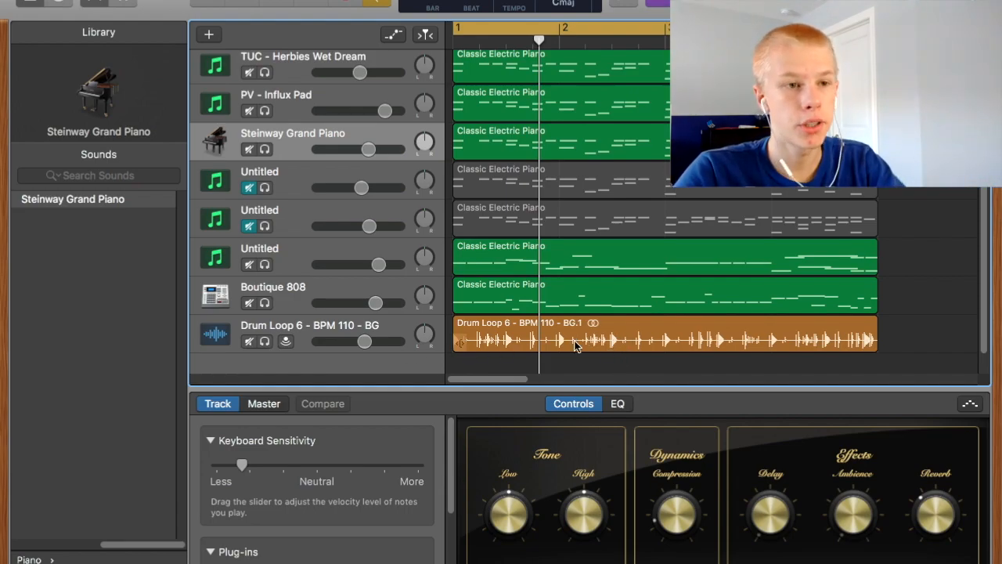
Play the Drum Loop 6 project from the beginning and stop it to hear the full mix.
right_click(883, 308)
left_click(909, 290)
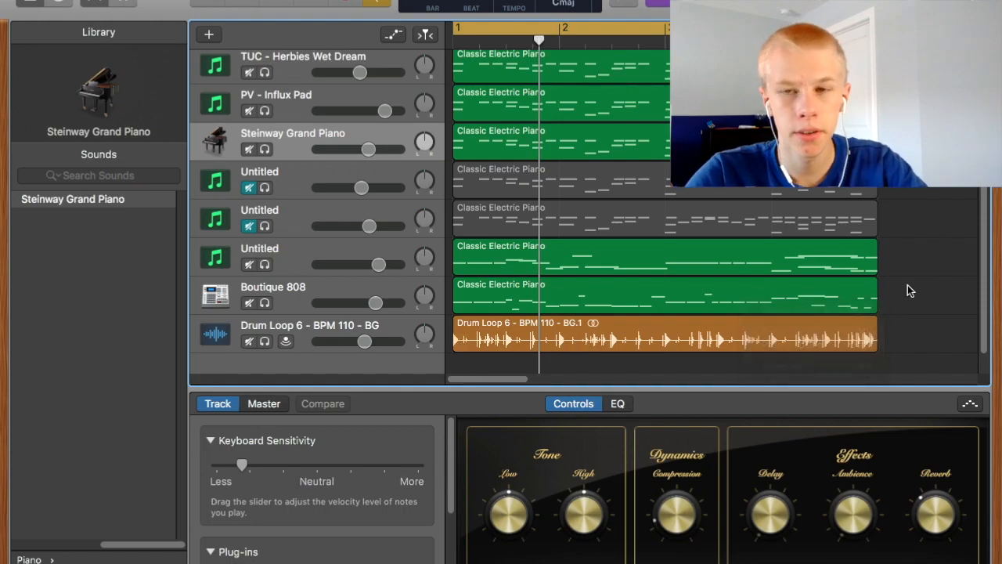
key("Return")
key("space")
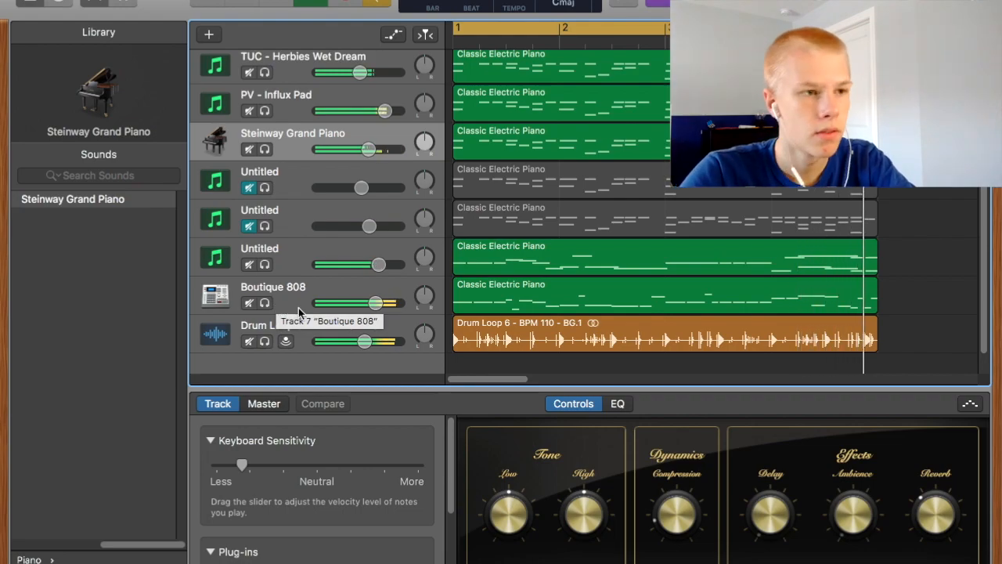
key("space")
Solo the Boutique 808 track, audition it while toggling its IVGI2 plug-in's bypass, then close the plug-in and unsolo the track.
left_click(264, 303)
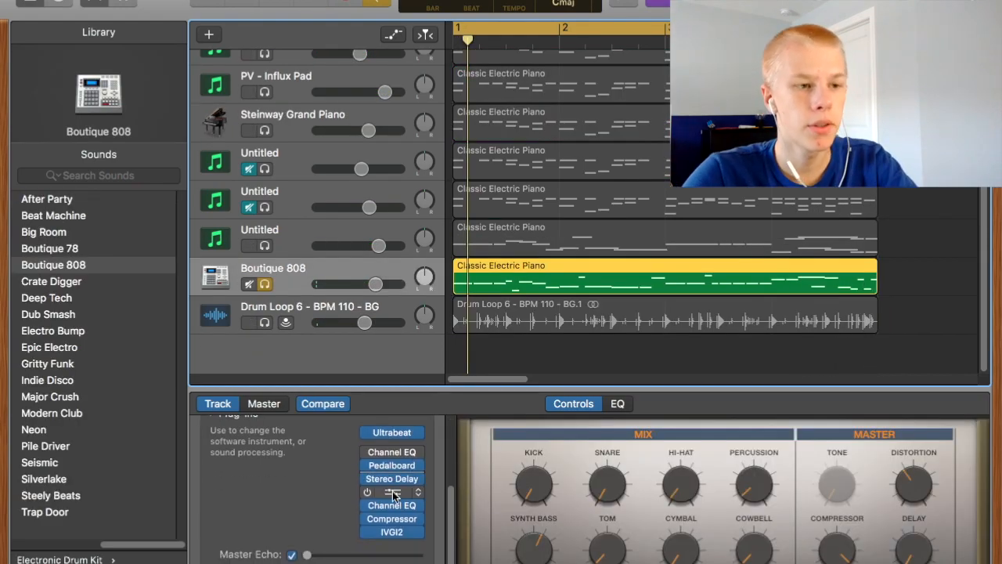
left_click(401, 534)
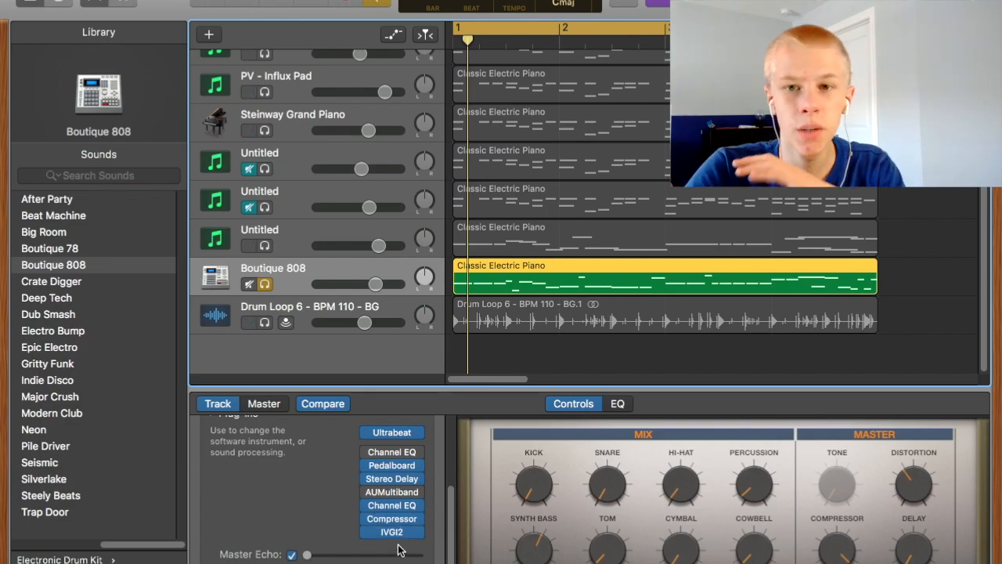
left_click(391, 532)
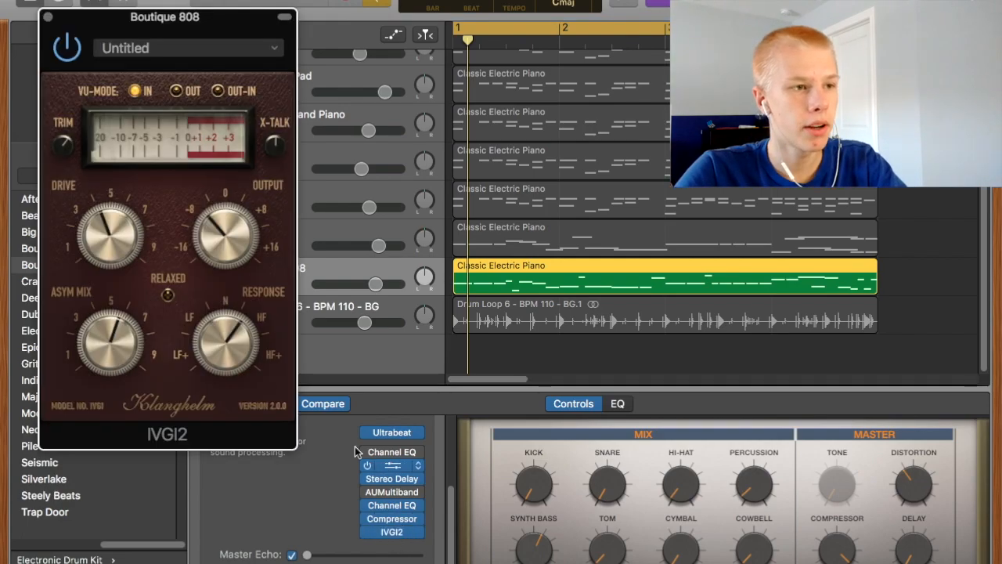
key("space")
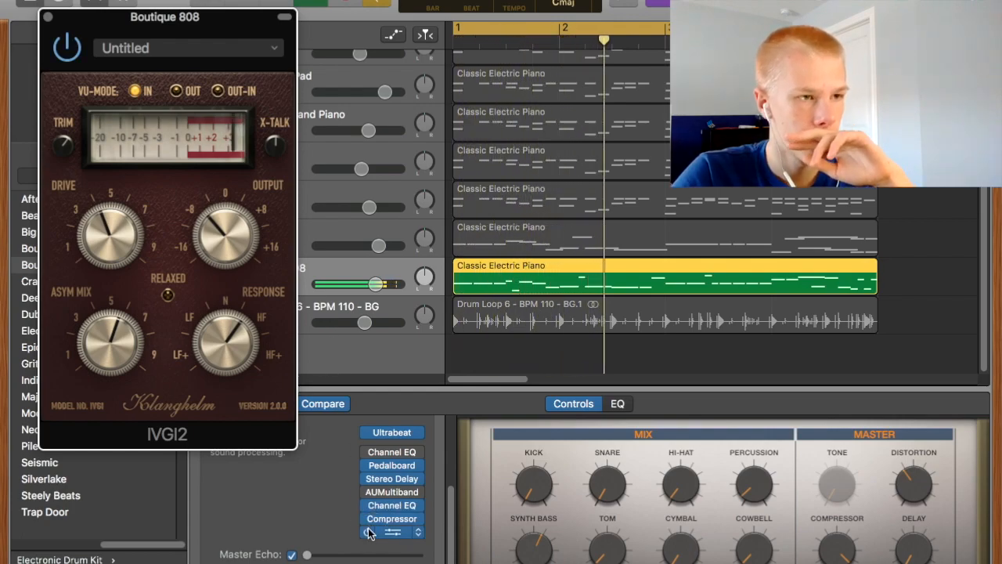
left_click(369, 533)
left_click(47, 18)
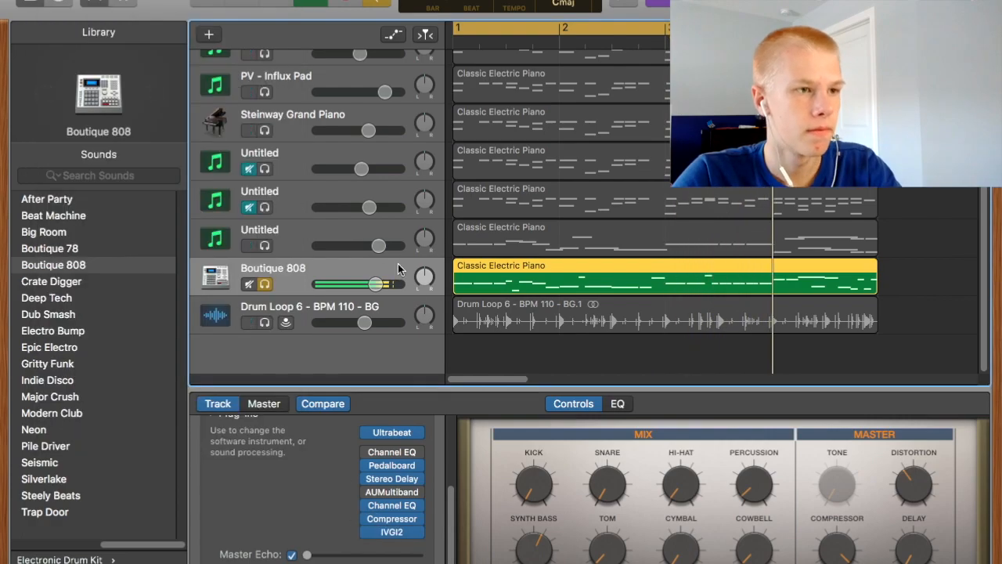
key("s")
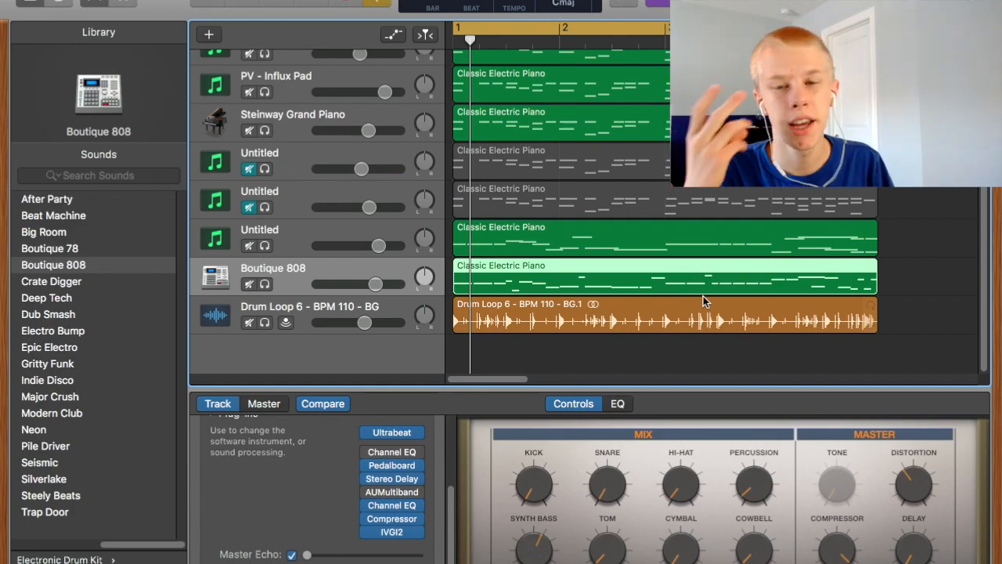
Play the Steinway Grand Piano track soloed, then turn its solo off.
scroll(861, 334, "up", 2)
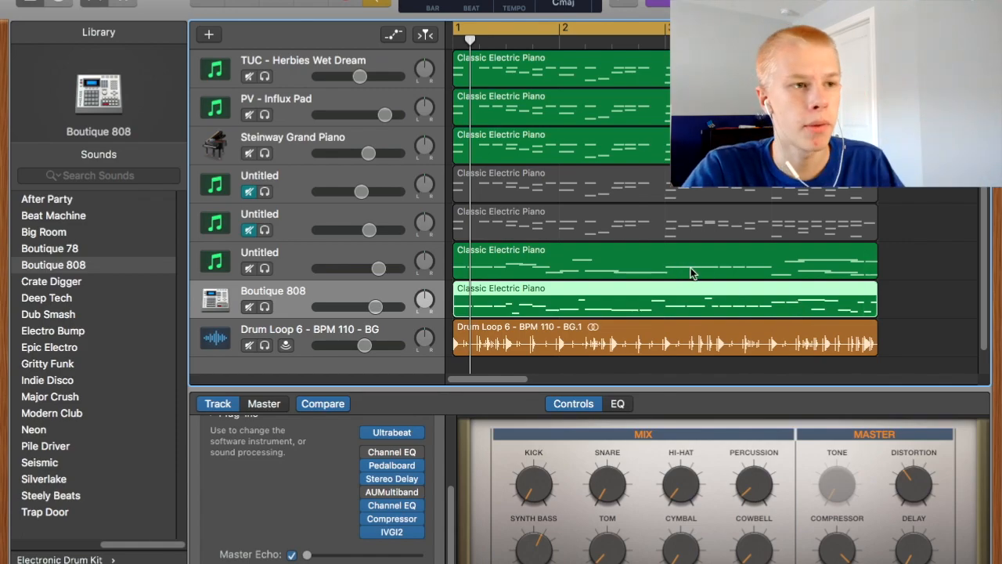
left_click(265, 160)
key("space")
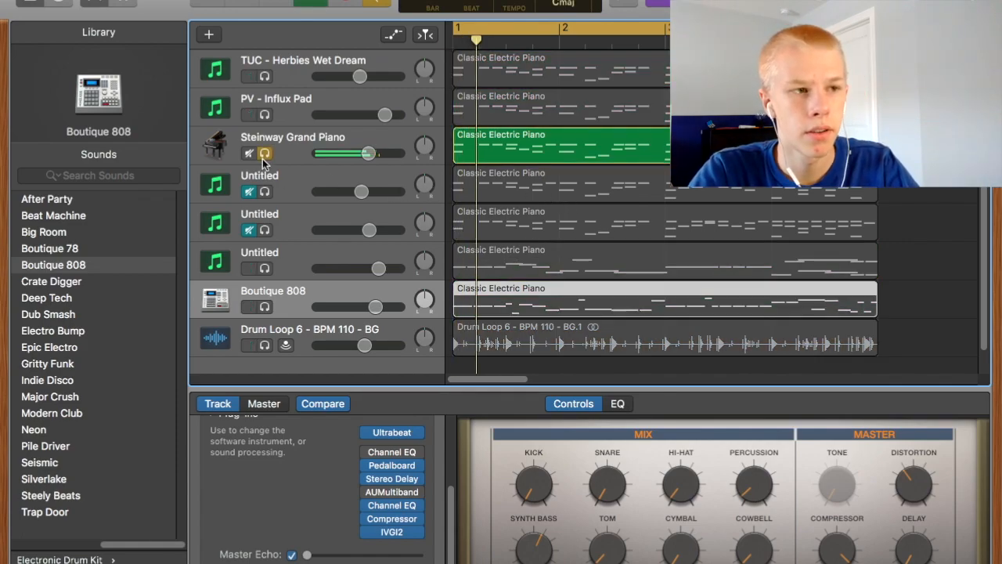
left_click(265, 160)
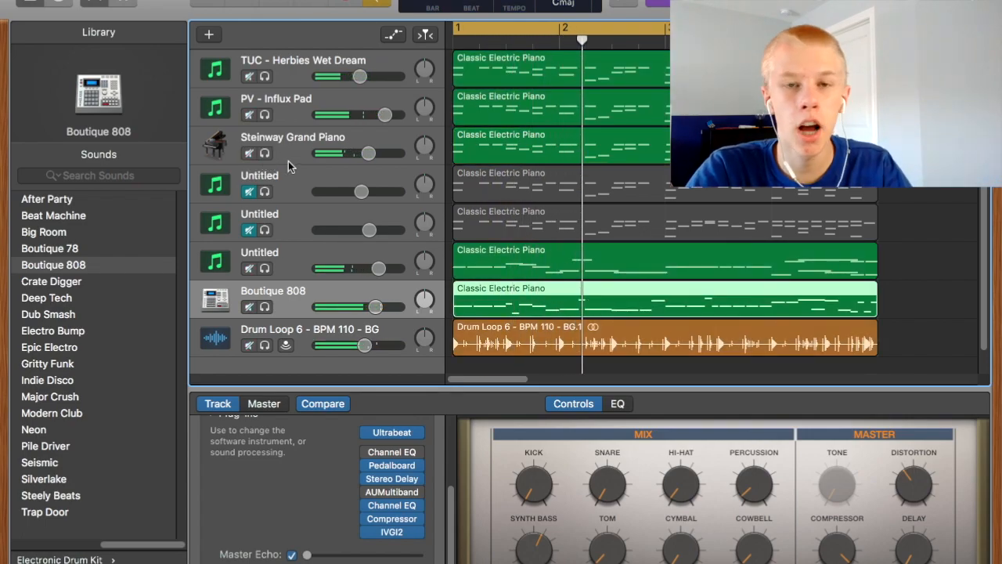
Play the PV - Influx Pad and TUC - Herbies Wet Dream tracks soloed from the beginning, then unsolo both.
left_click(264, 114)
left_click(265, 76)
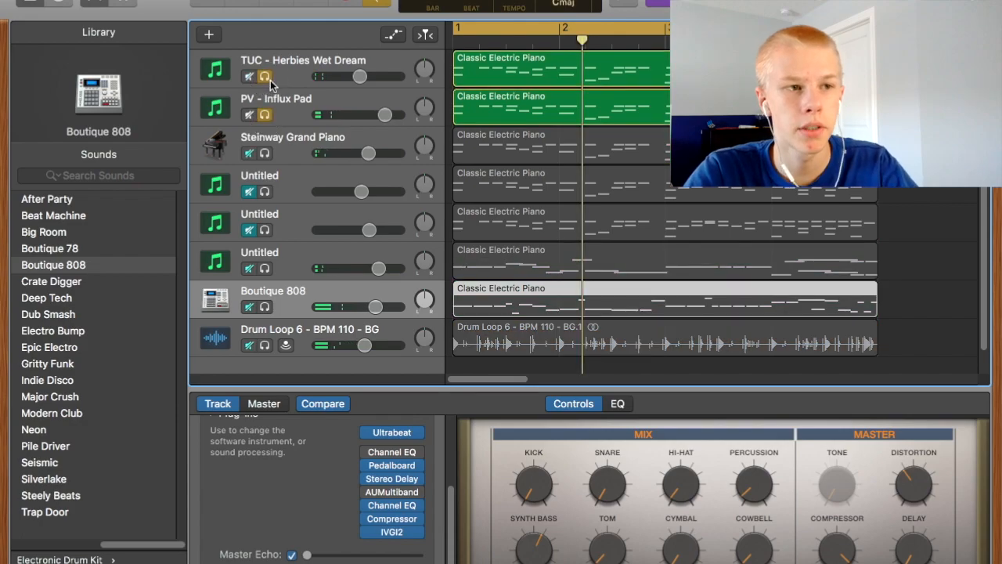
key("Return")
left_click(265, 76)
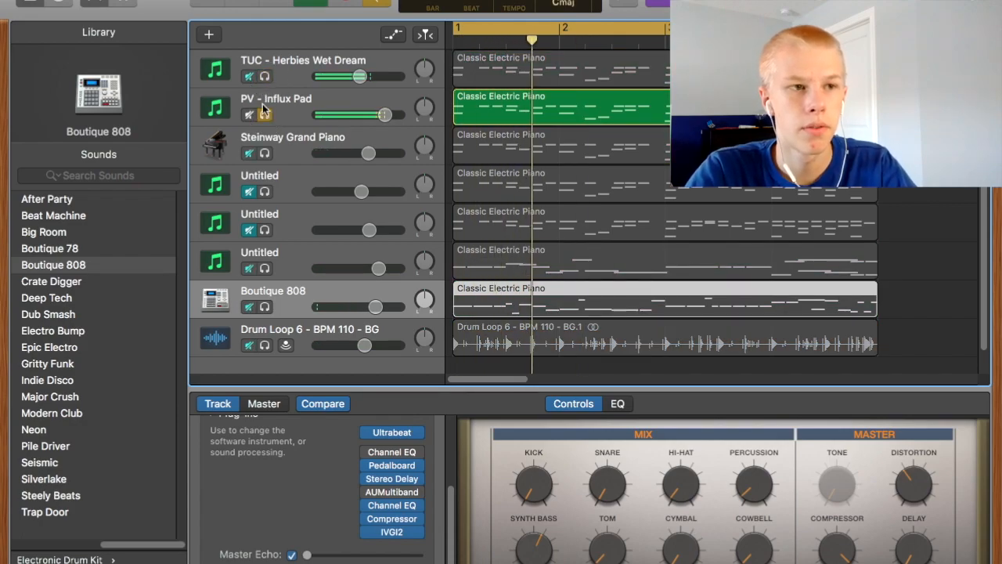
left_click(264, 114)
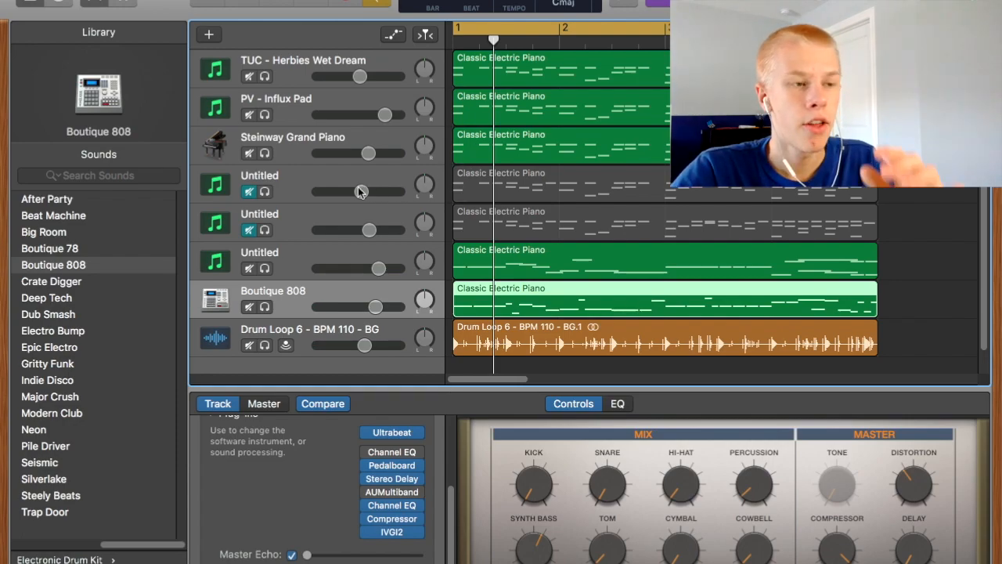
Solo and select the 4Front Piano track below Steinway Grand Piano, listen to it, then turn its solo off.
left_click(265, 191)
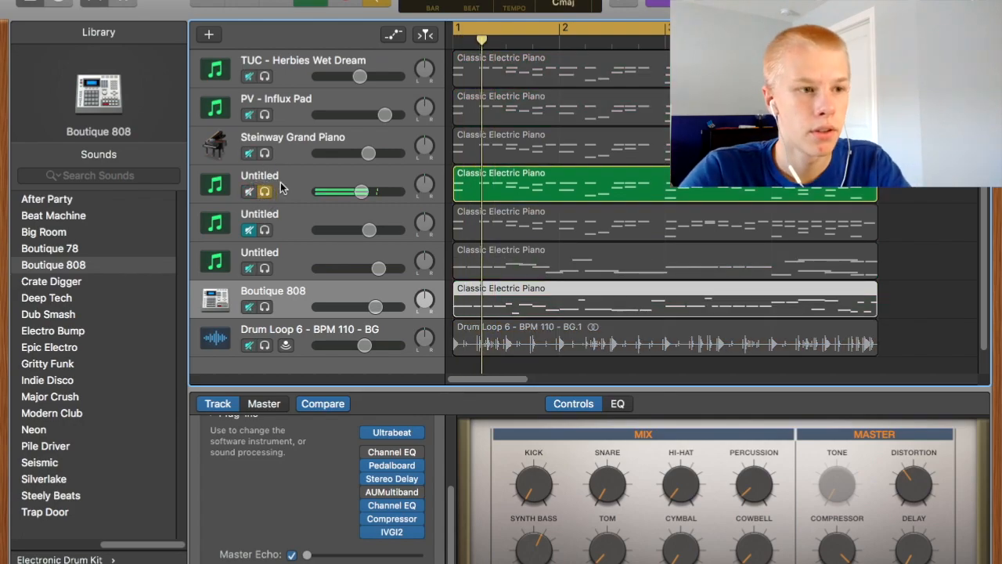
left_click(296, 196)
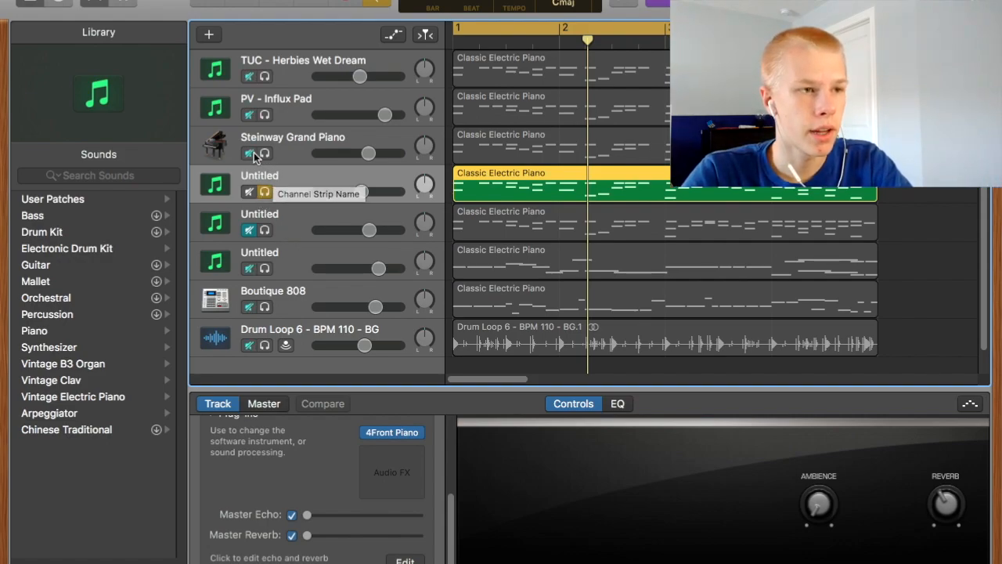
left_click(264, 191)
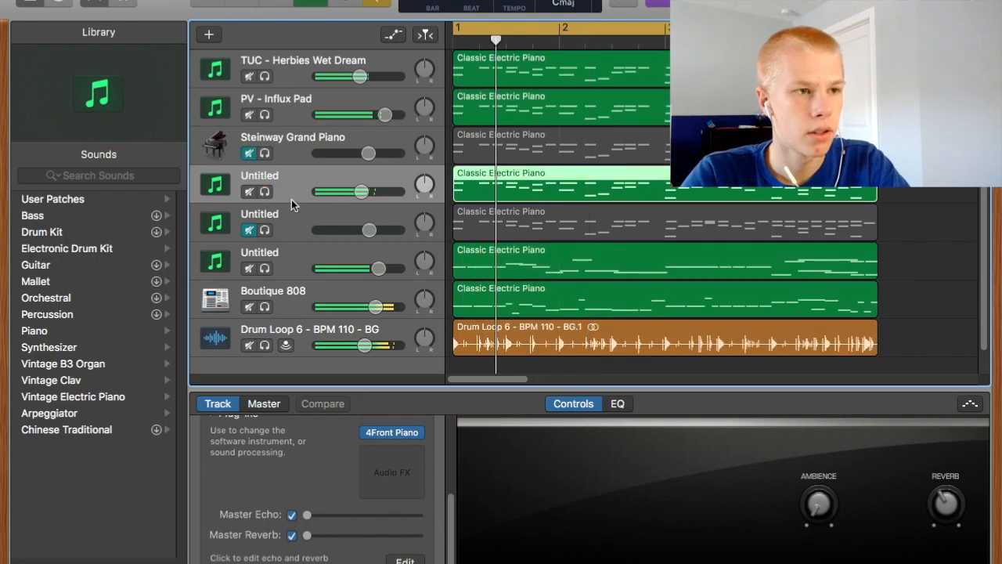
Mute the 4Front Piano track, then solo and select the untitled track directly below it.
left_click(248, 192)
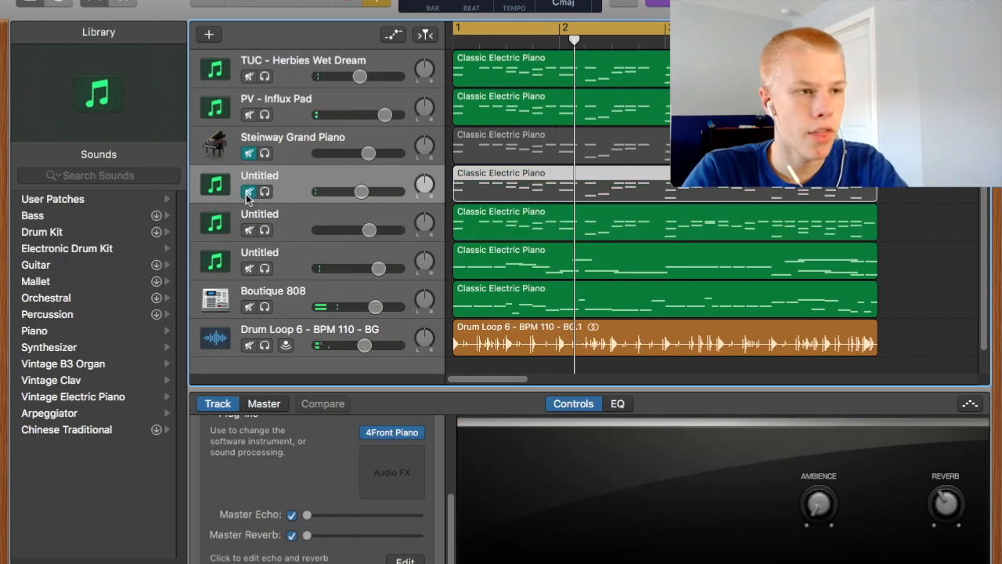
left_click(265, 230)
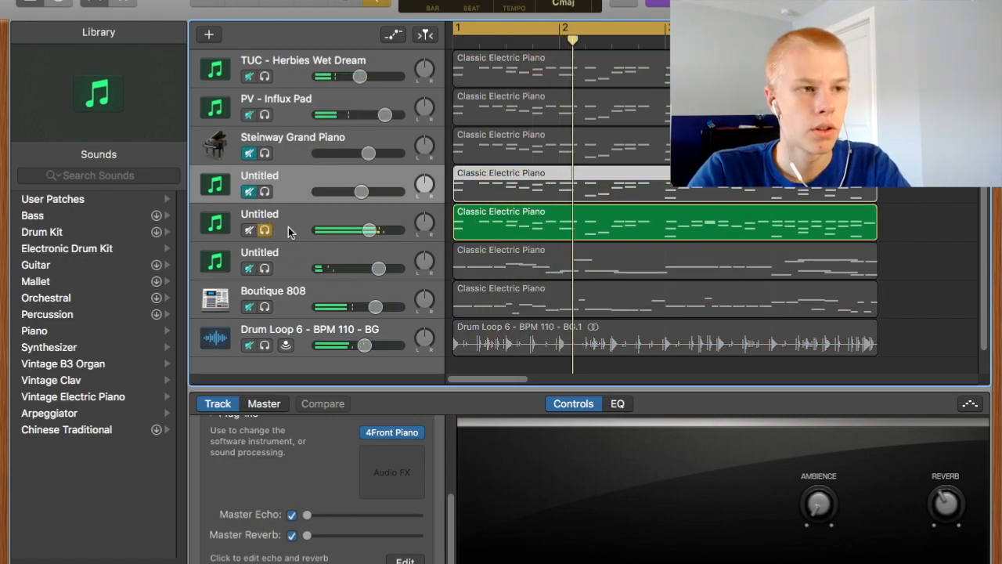
left_click(288, 232)
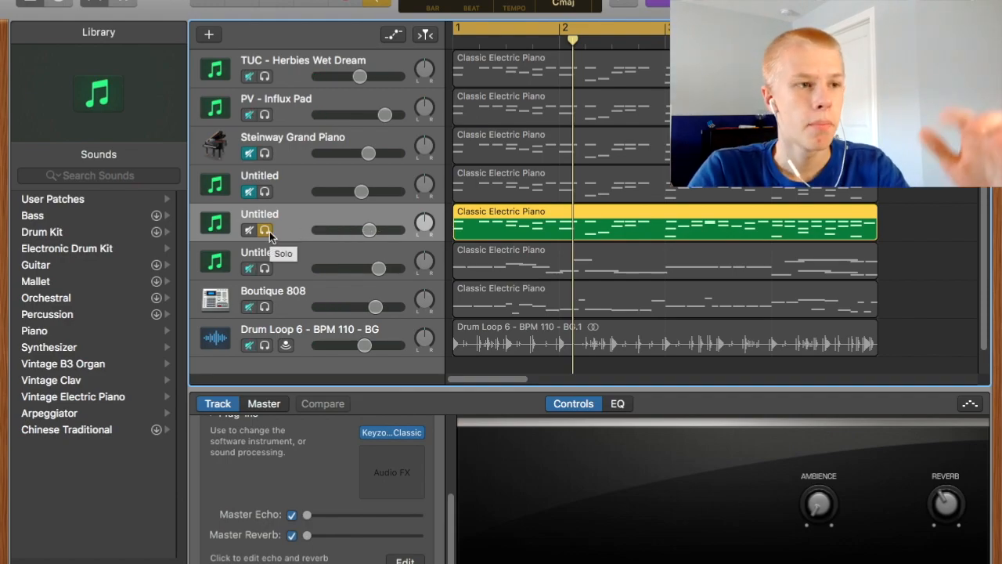
Unsolo and mute the selected untitled track, then unmute the Steinway Grand Piano track and play the project.
left_click(265, 230)
left_click(249, 229)
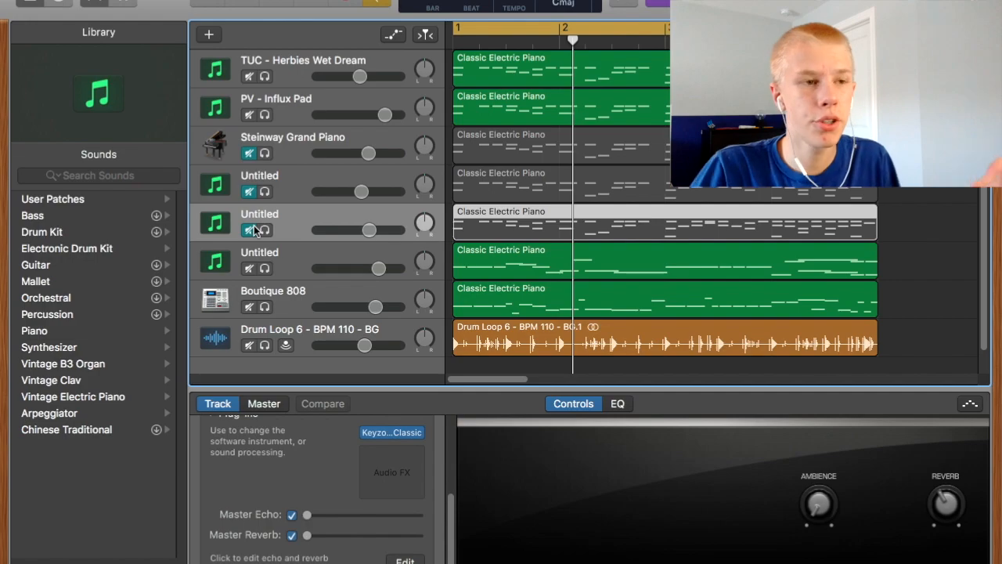
left_click(249, 154)
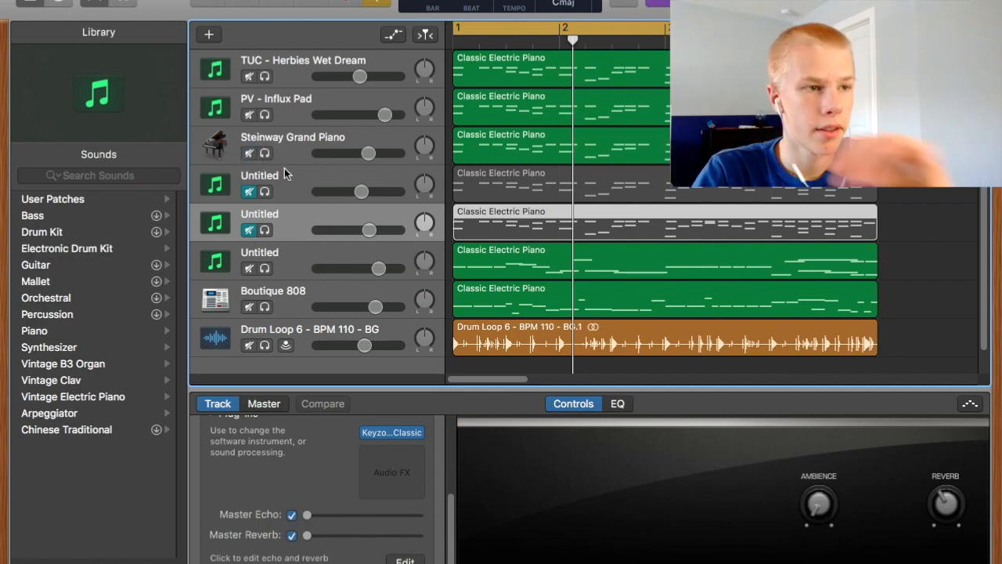
key("space")
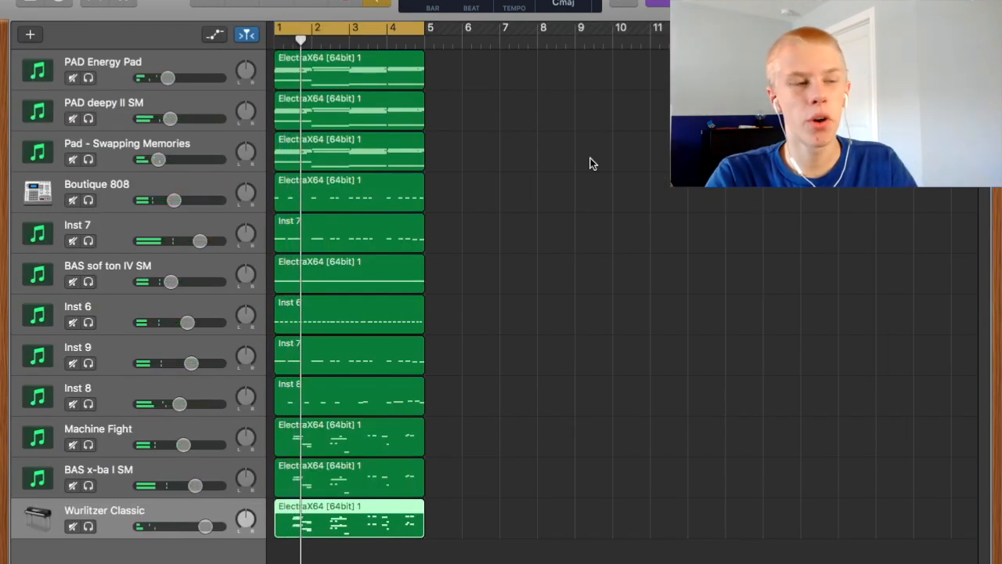
Select the PAD Energy Pad track in the second project and open its PanCake2 plug-in from the track's plug-in list.
left_click(119, 77)
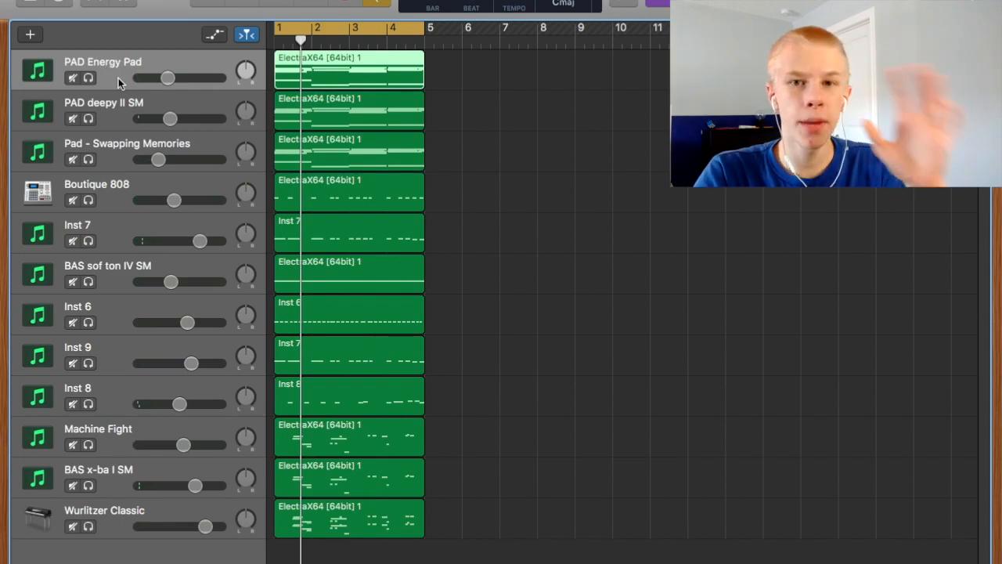
key("b")
scroll(163, 467, "down", 3)
scroll(162, 468, "down", 1)
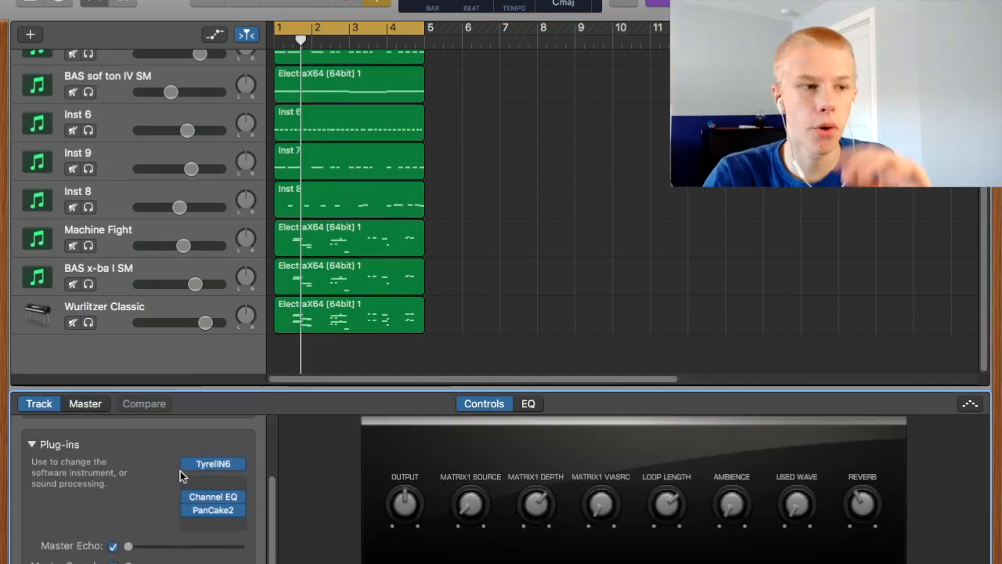
left_click(206, 510)
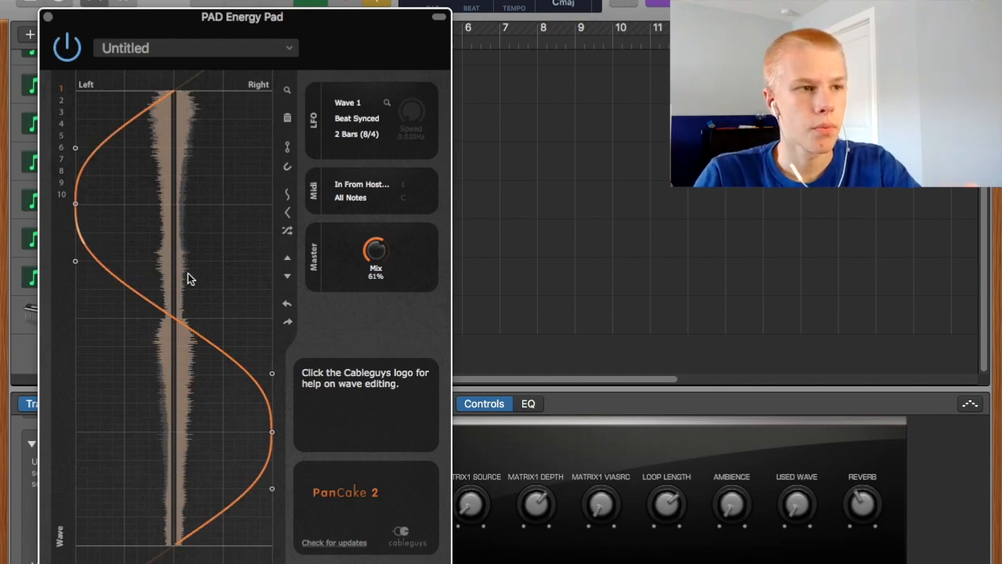
View PanCake 2's factory presets without choosing one, then close the plug-in window.
left_click(231, 56)
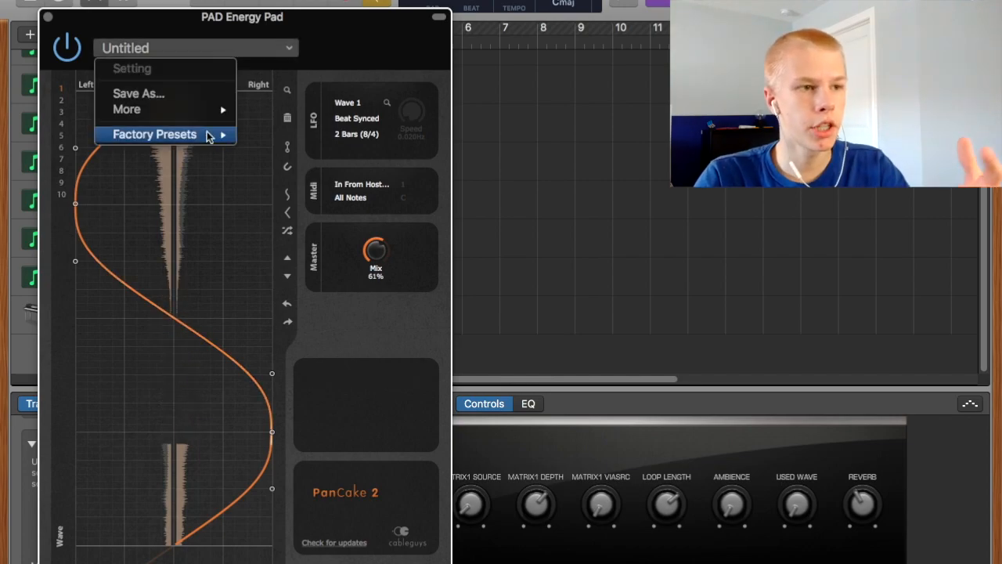
mouse_move(208, 134)
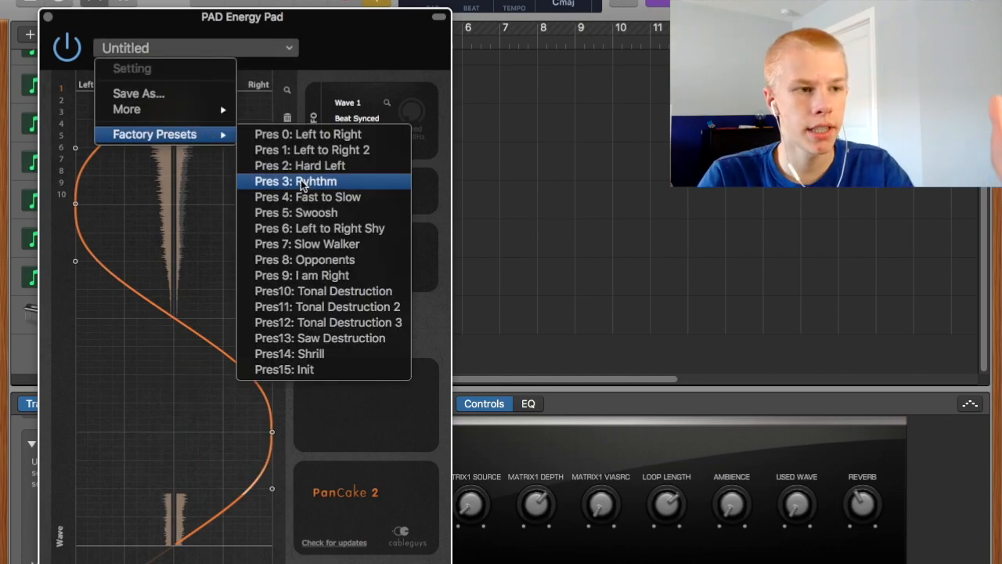
left_click(560, 237)
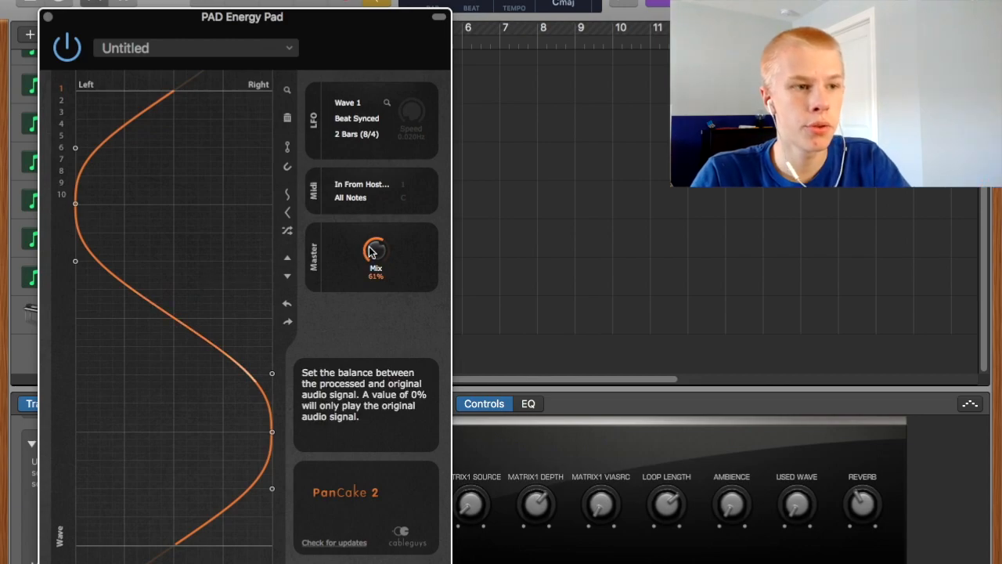
left_click(380, 135)
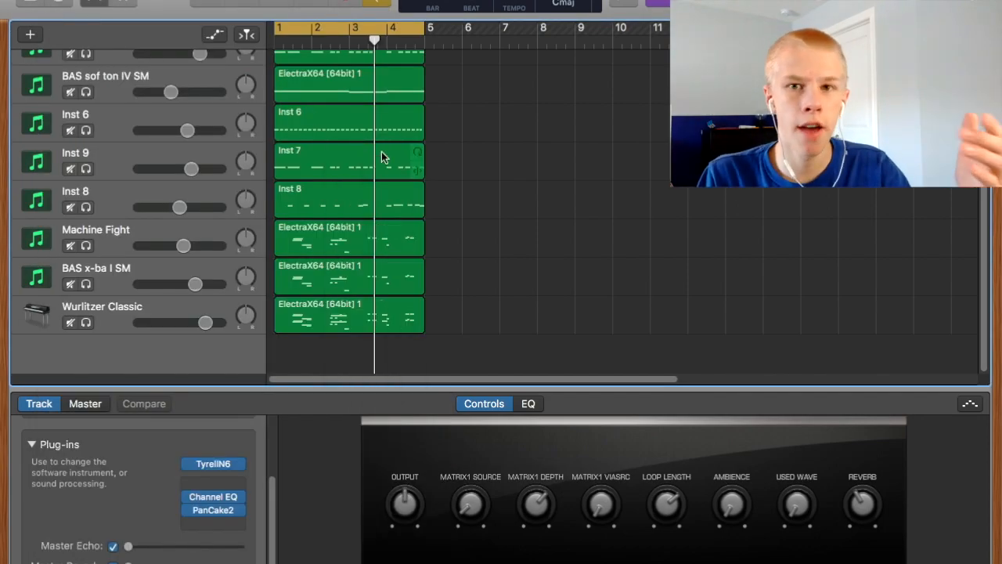
Solo the Wurlitzer Classic, BAS x-ba I SM and Machine Fight tracks and play them together.
scroll(451, 179, "up", 4)
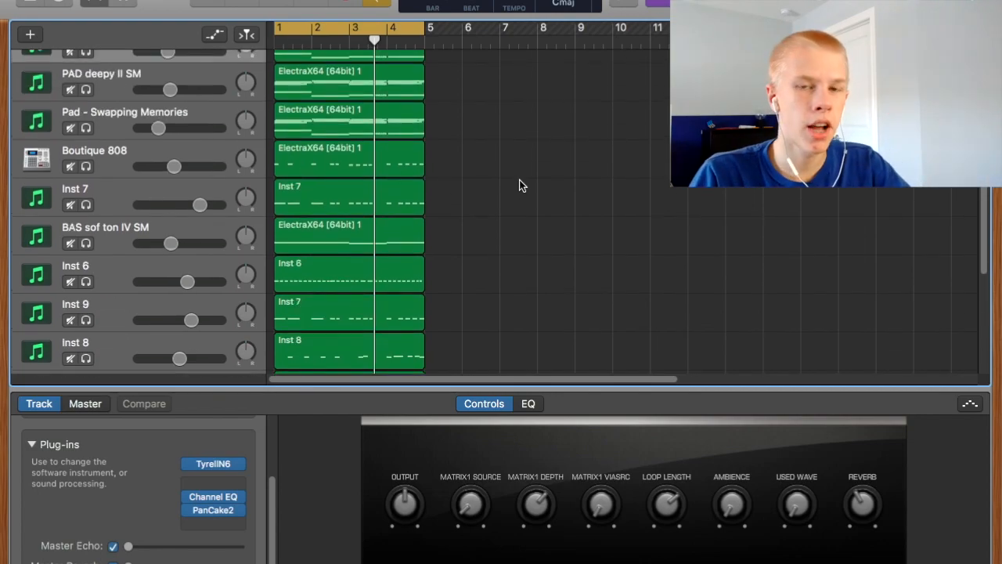
scroll(190, 296, "down", 4)
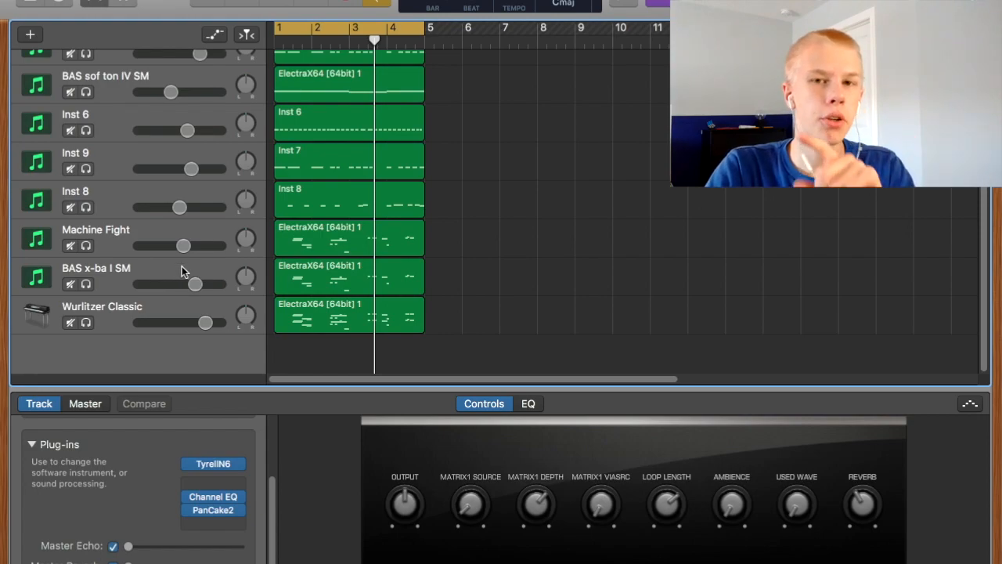
left_click(86, 322)
left_click_drag(86, 283, 86, 245)
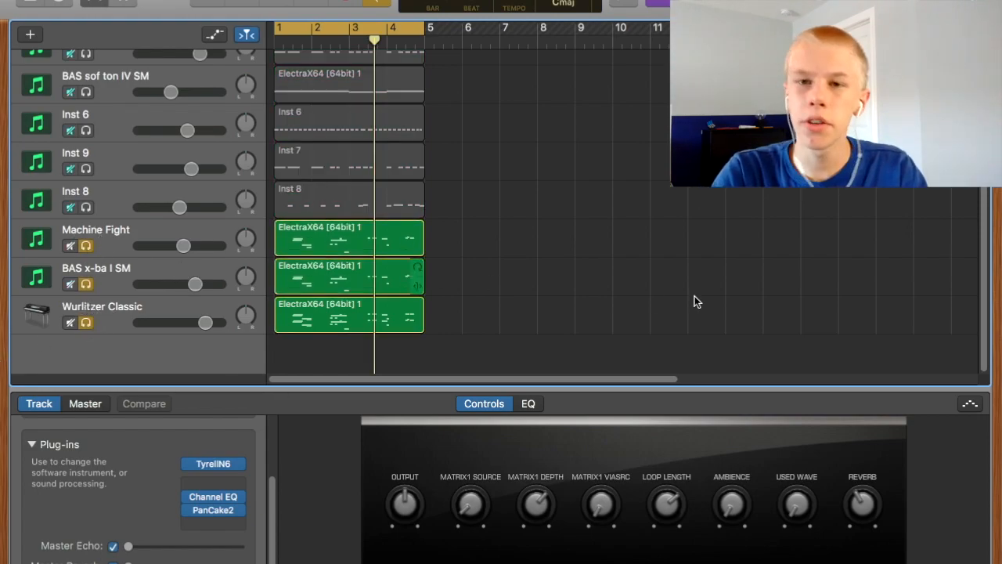
key("space")
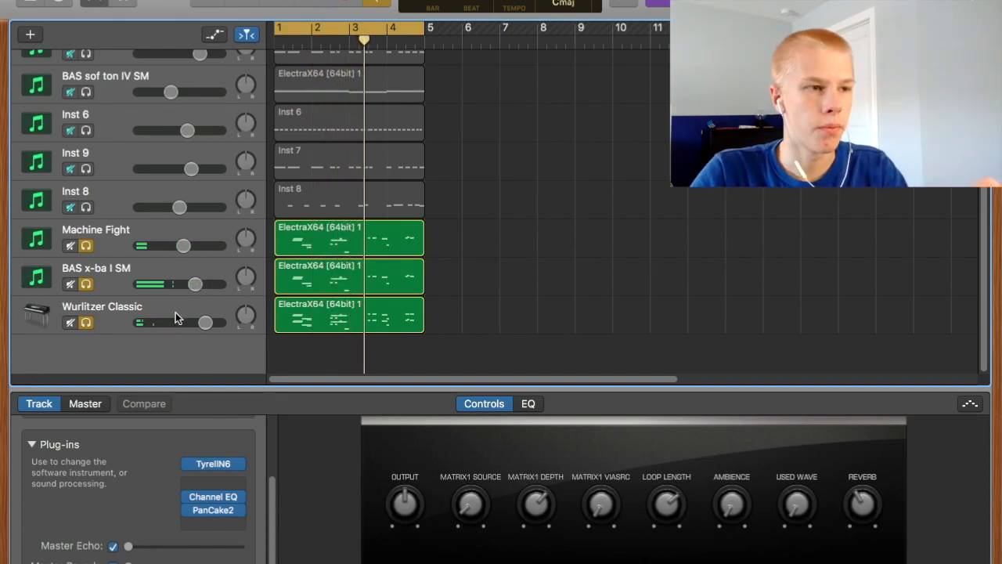
Unsolo Machine Fight and Wurlitzer Classic, then play BAS x-ba I SM alone from the beginning.
left_click(87, 245)
left_click(86, 321)
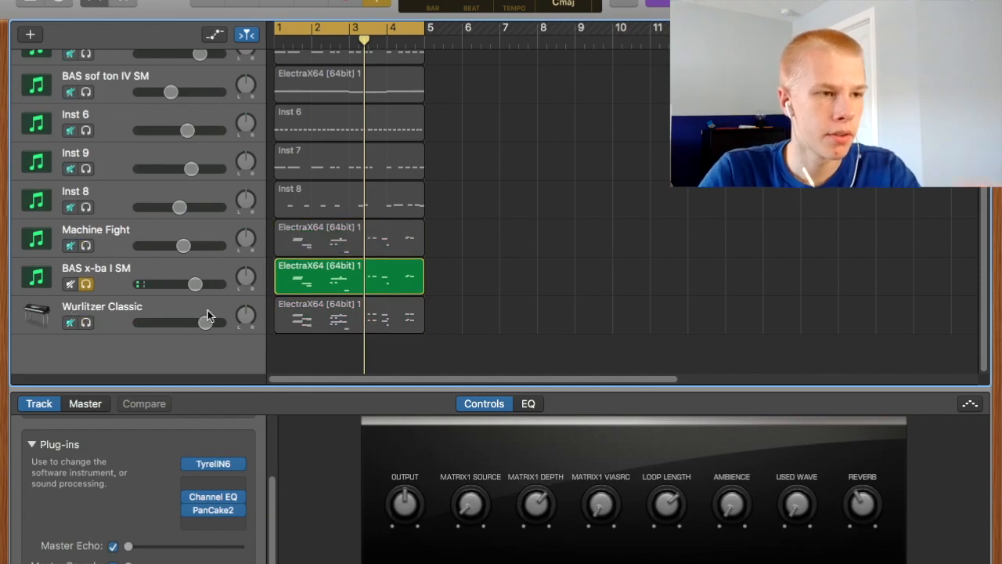
key("Return")
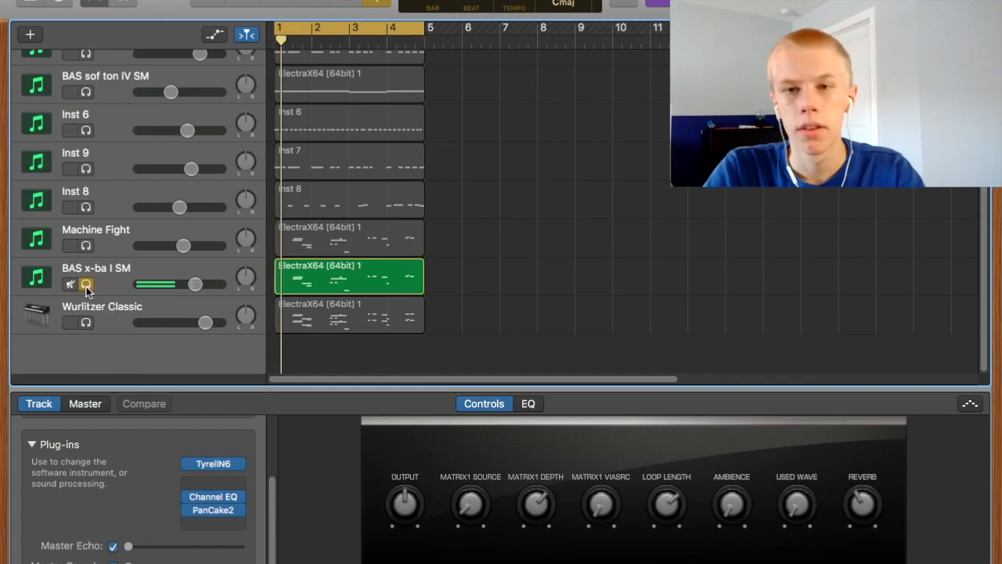
Inspect the BAS x-ba I SM track's Echo: Wet automation and Echo plug-in settings, then close the plug-in and hide the automation.
left_click(111, 281)
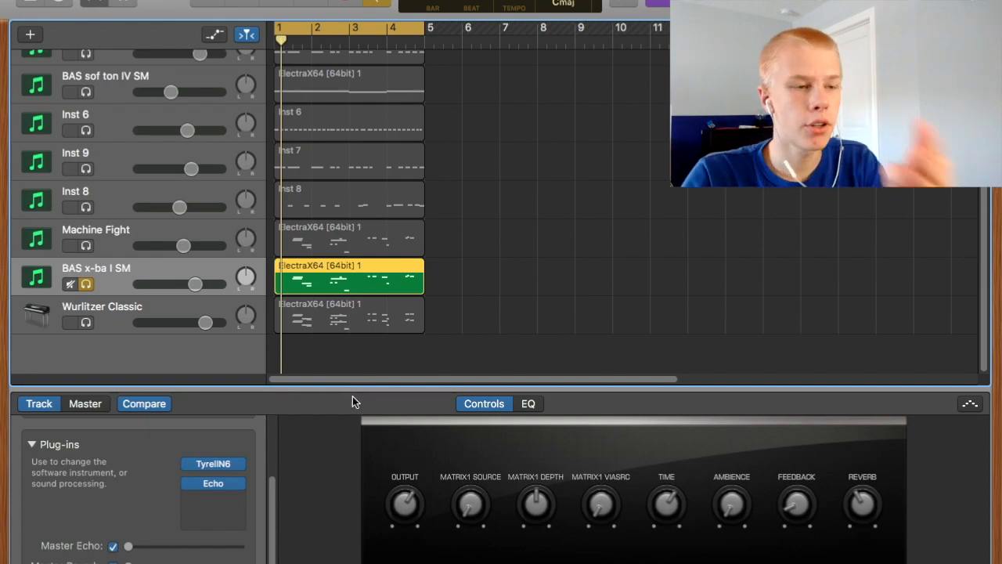
key("a")
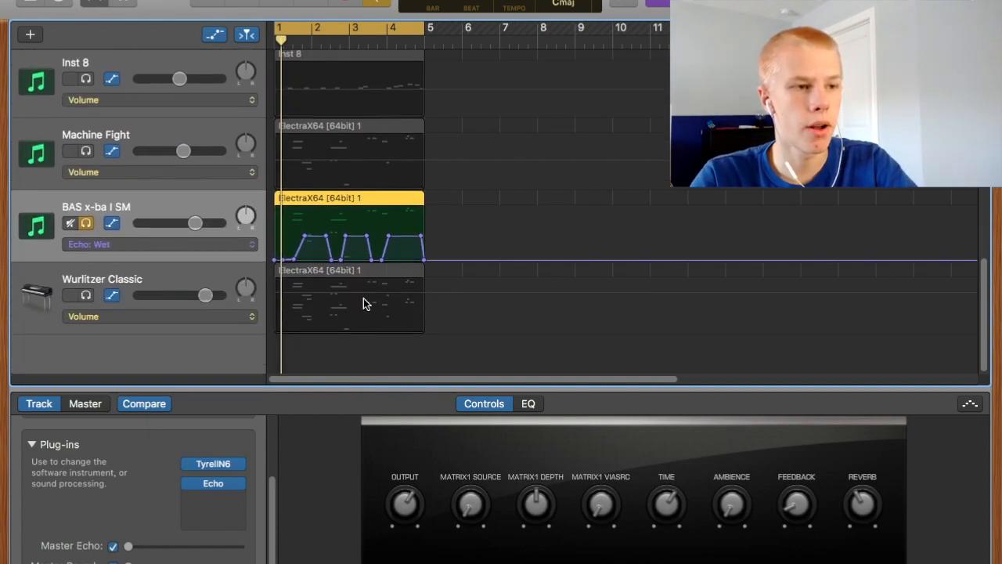
left_click(221, 483)
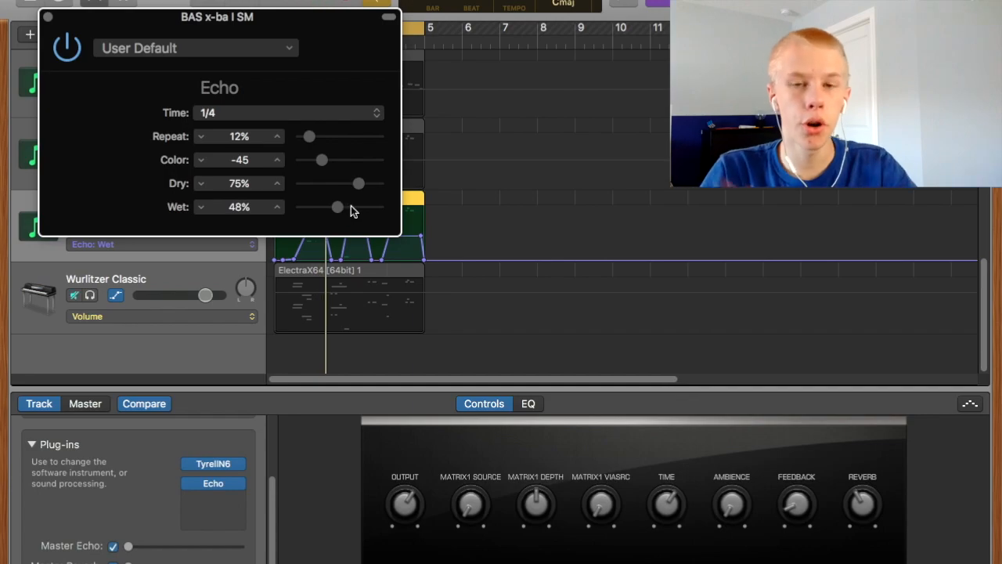
key("super+w")
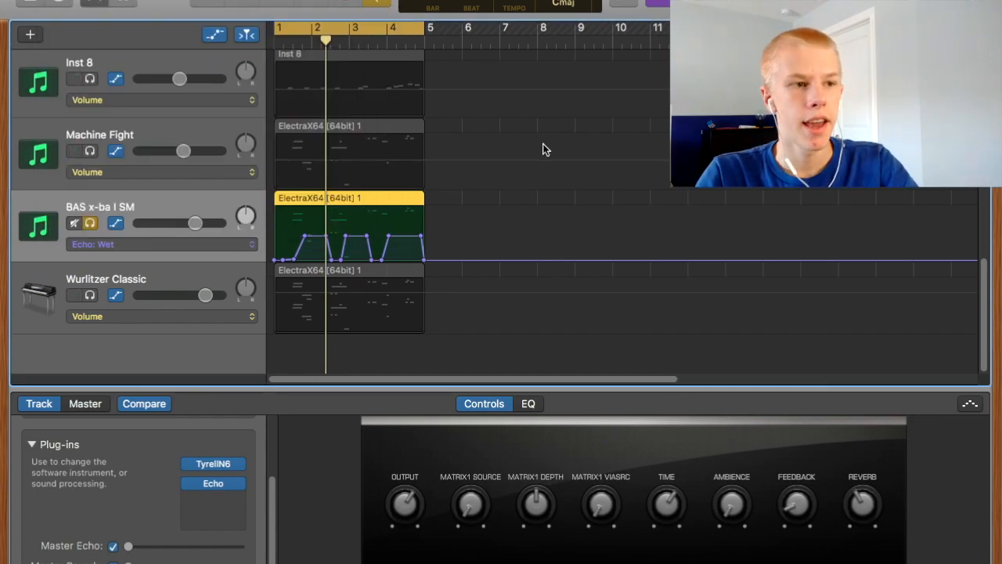
key("a")
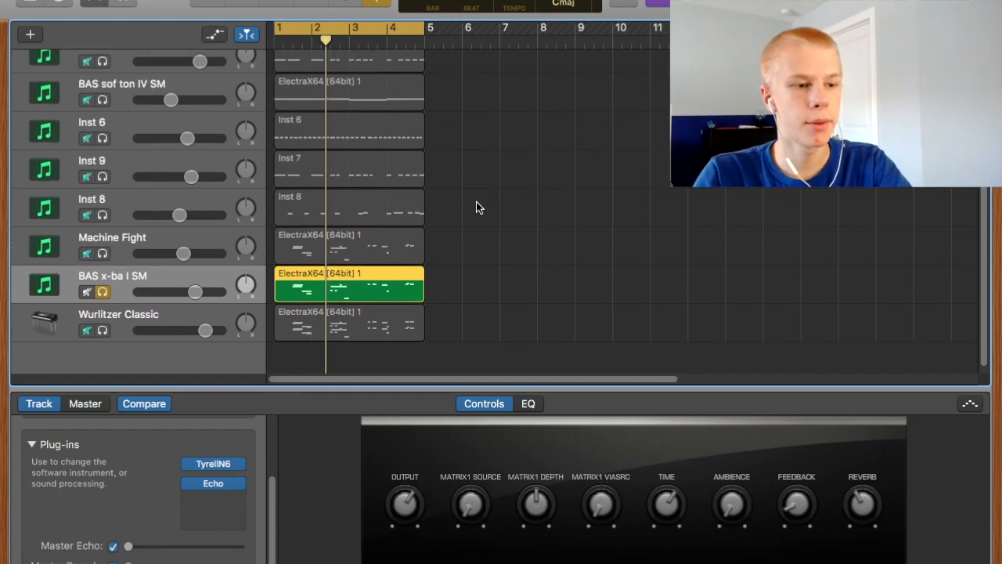
Unsolo BAS x-ba I SM, select the Pad - Swapping Memories track and open its SimpleSide plug-in during playback.
key("super+a")
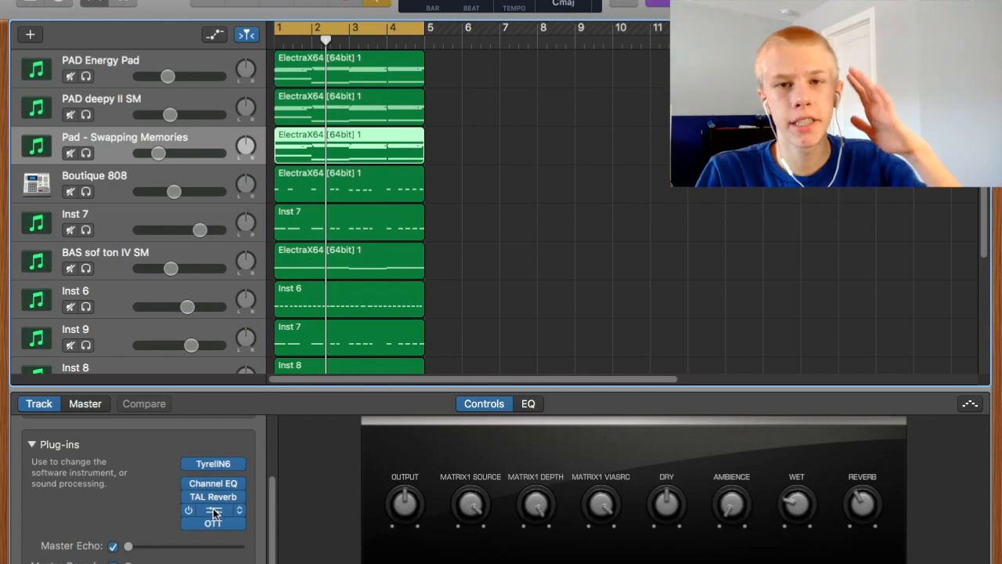
left_click(213, 508)
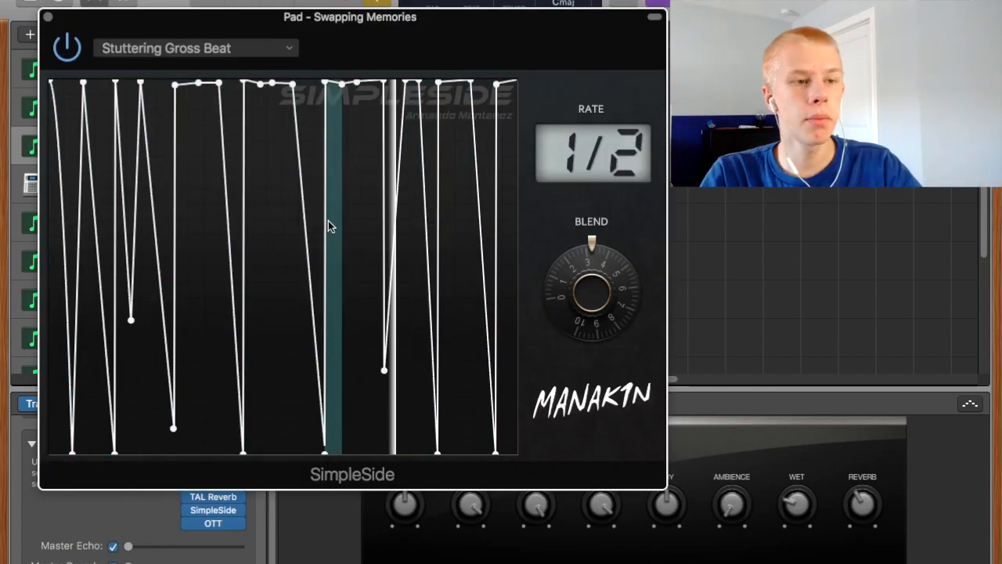
key("space")
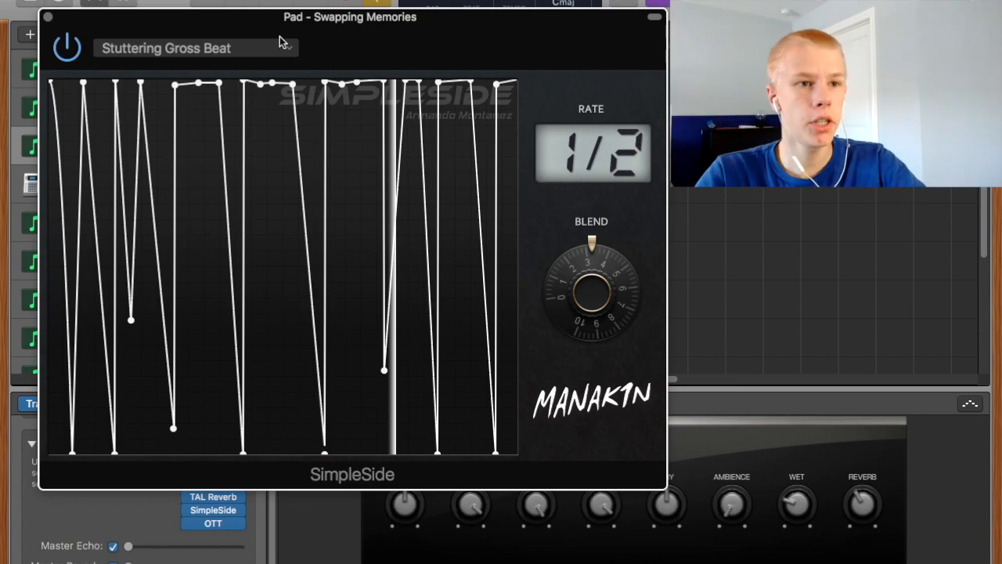
Audition Pad - Swapping Memories soloed with SimpleSide moved aside, then close the plug-in, unsolo the track and play everything from the beginning.
left_click_drag(326, 29, 750, 9)
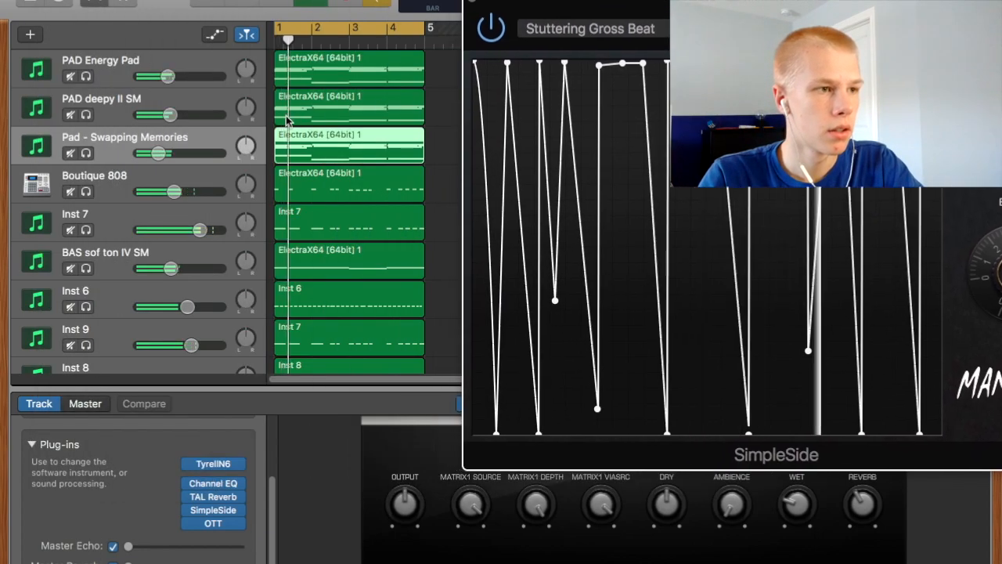
key("s")
left_click_drag(825, 24, 610, 29)
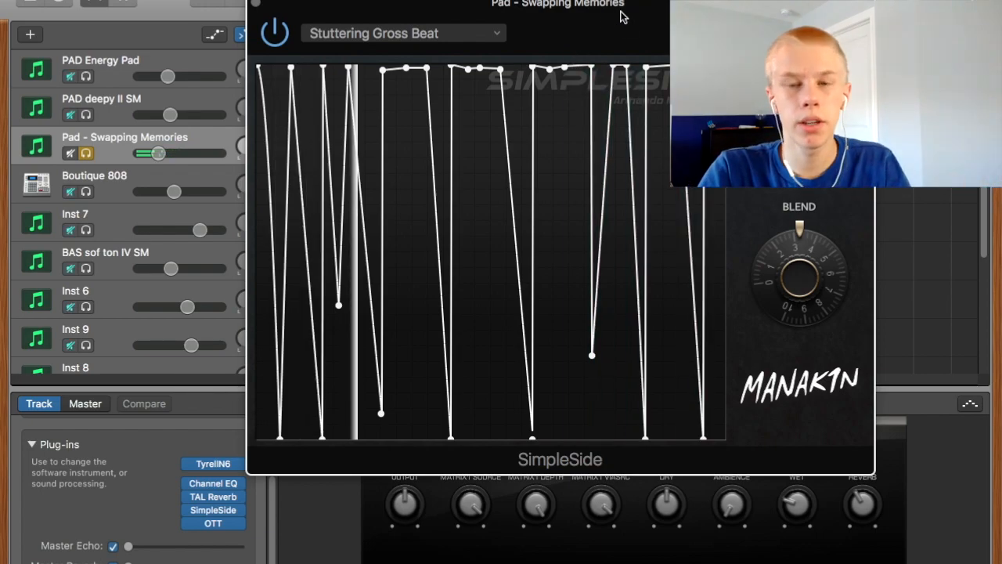
left_click(256, 5)
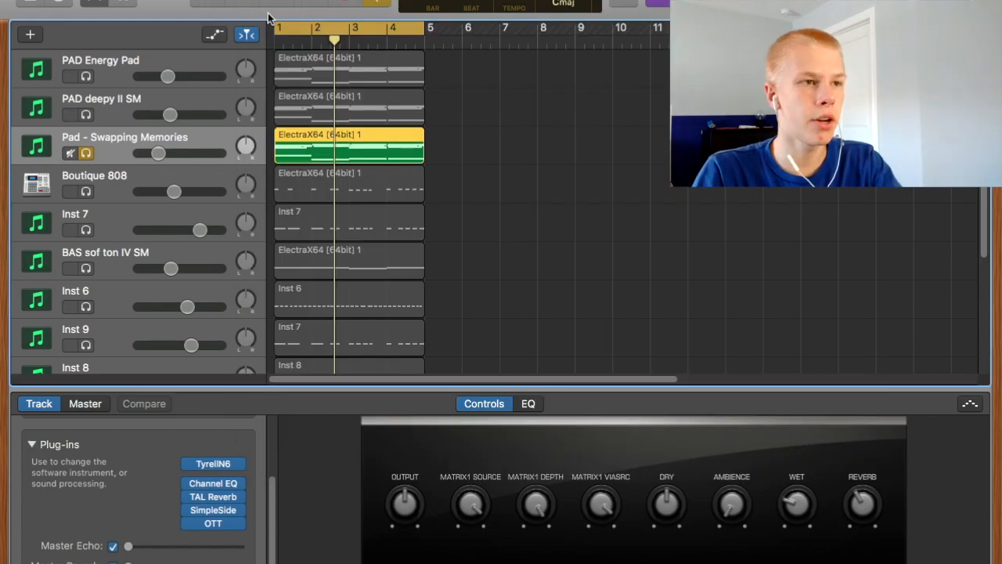
key("Return")
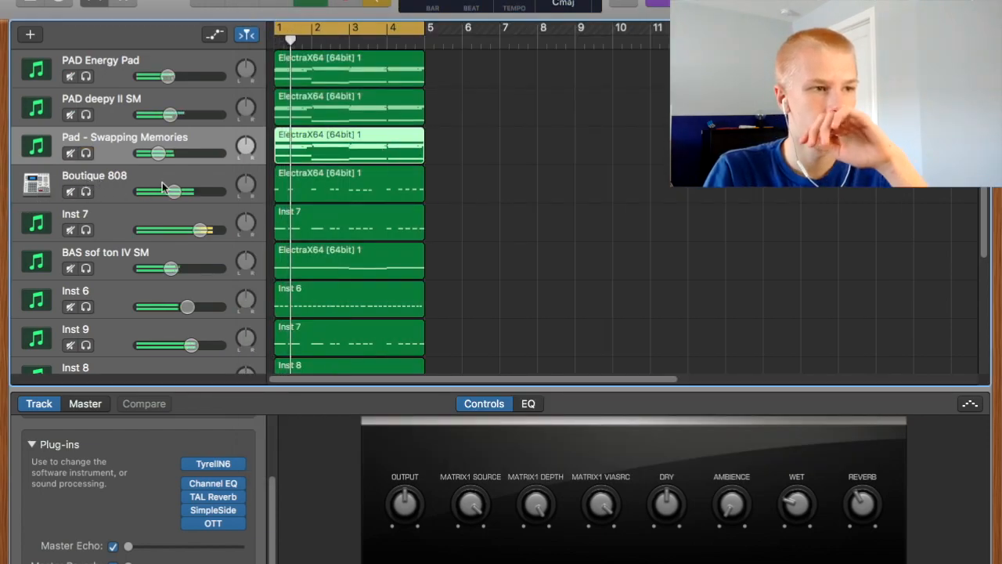